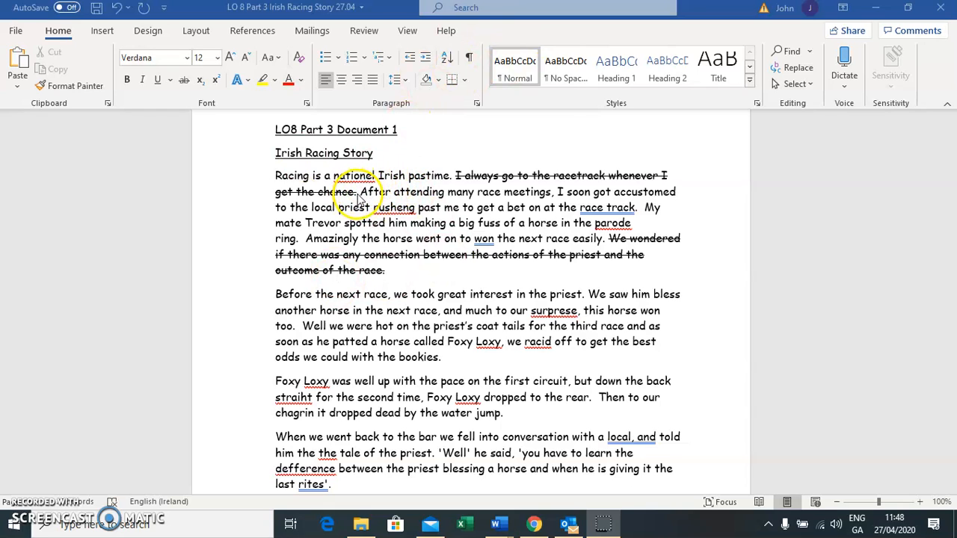
Delete the struck-through sentence "I always go to the racetrack whenever I get the chance." from the first paragraph.
click(363, 194)
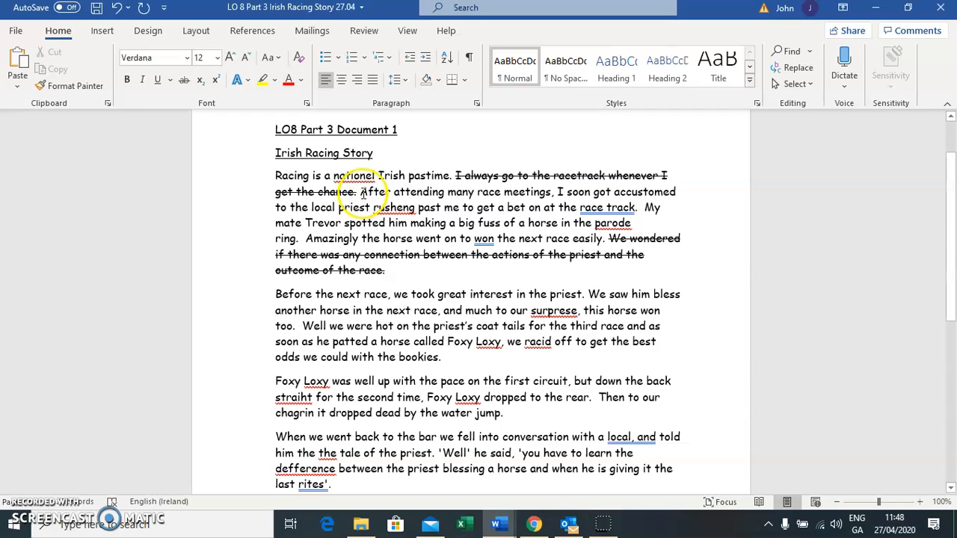
click(357, 192)
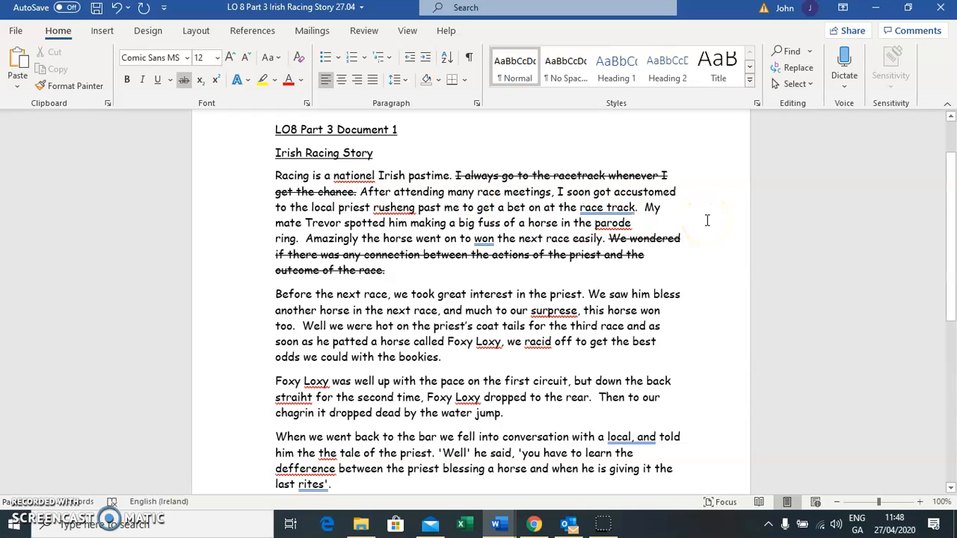
key(BackSpace)
key(BackSpace)
key(BackSpace)
key(BackSpace)
key(BackSpace)
key(BackSpace)
key(BackSpace)
key(BackSpace)
key(BackSpace)
key(BackSpace)
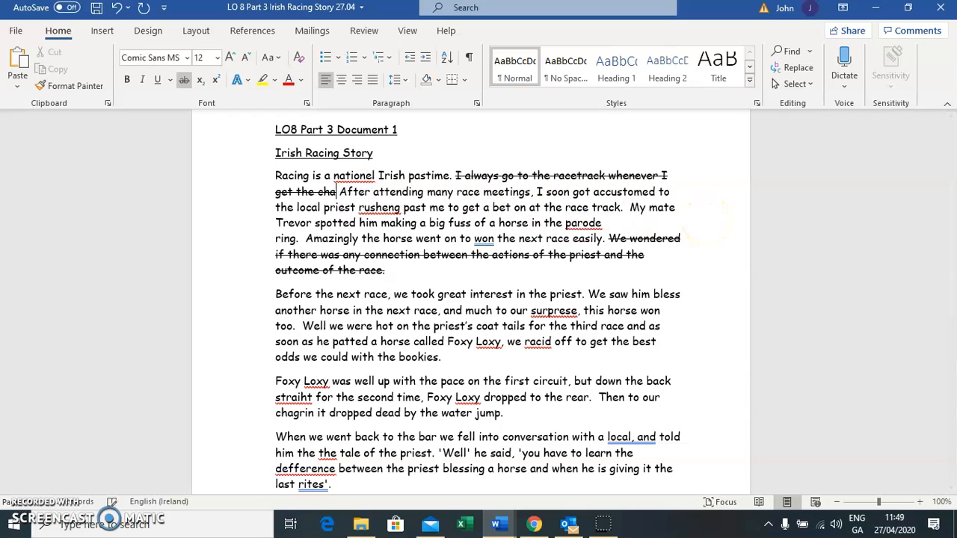
key(BackSpace)
key(BackSpace)
key(BackSpace)
key(BackSpace)
key(BackSpace)
key(BackSpace)
key(BackSpace)
key(BackSpace)
key(BackSpace)
key(BackSpace)
key(BackSpace)
key(BackSpace)
key(BackSpace)
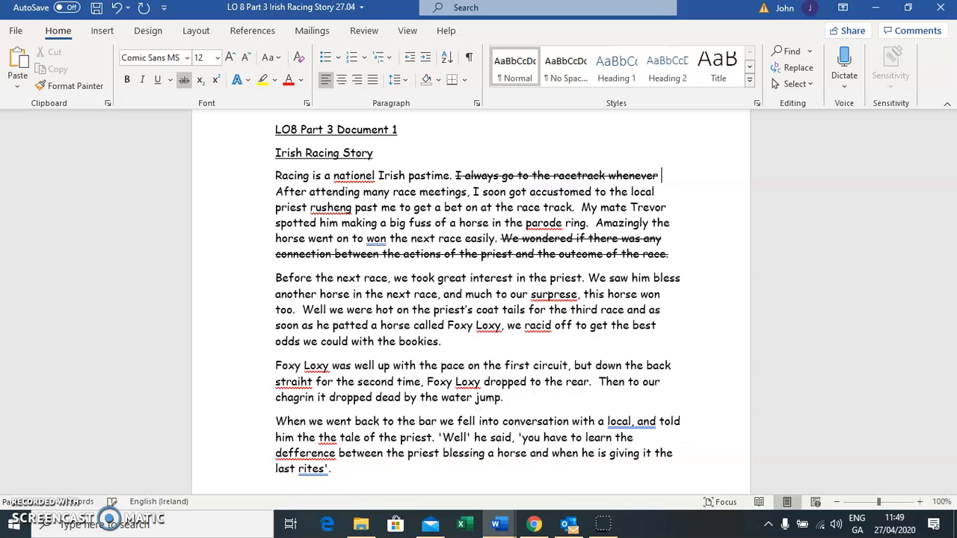
key(BackSpace)
key(BackSpace)
key(BackSpace)
key(BackSpace)
key(BackSpace)
key(BackSpace)
key(BackSpace)
key(BackSpace)
key(BackSpace)
key(BackSpace)
key(BackSpace)
key(BackSpace)
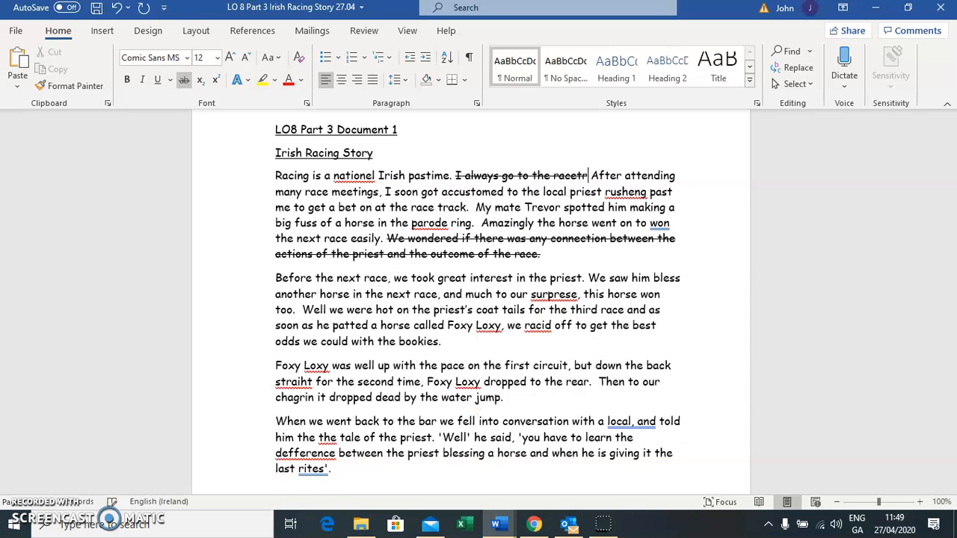
key(BackSpace)
key(BackSpace)
key(BackSpace)
key(BackSpace)
key(BackSpace)
key(BackSpace)
key(BackSpace)
key(BackSpace)
key(BackSpace)
key(BackSpace)
key(BackSpace)
key(BackSpace)
key(BackSpace)
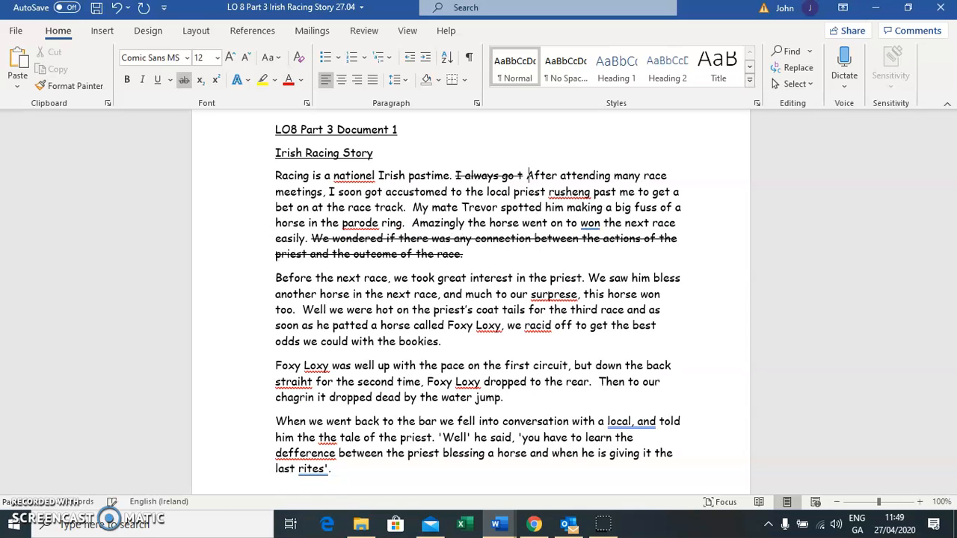
key(BackSpace)
key(BackSpace)
key(BackSpace)
key(BackSpace)
key(BackSpace)
key(BackSpace)
key(BackSpace)
key(BackSpace)
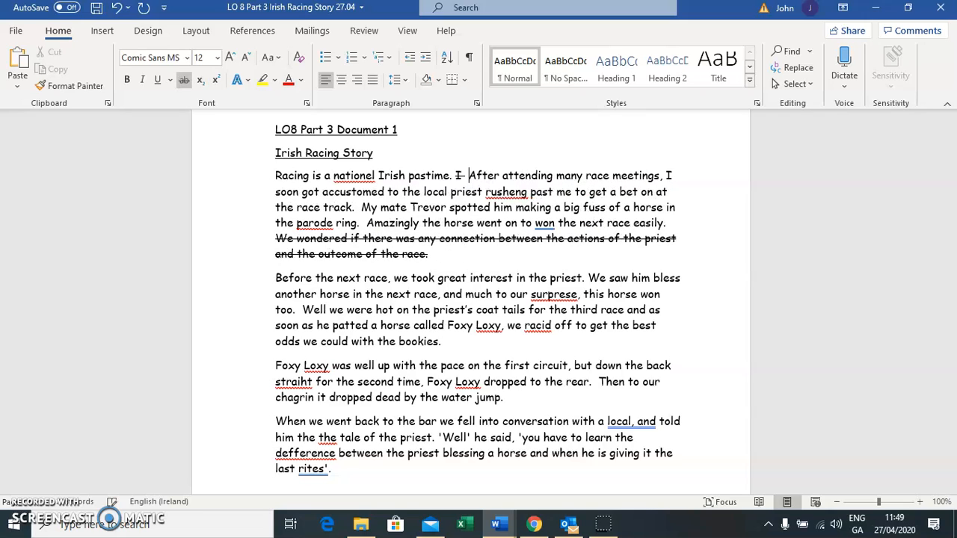
key(BackSpace)
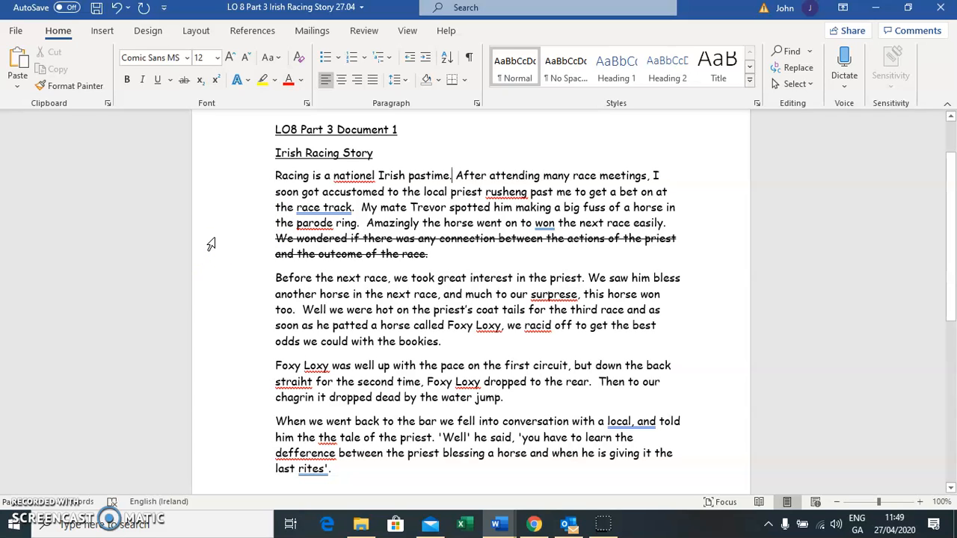
Delete the struck-through sentence starting "We wondered if there was any connection" at the end of the first paragraph.
click(212, 242)
drag(212, 242, 213, 257)
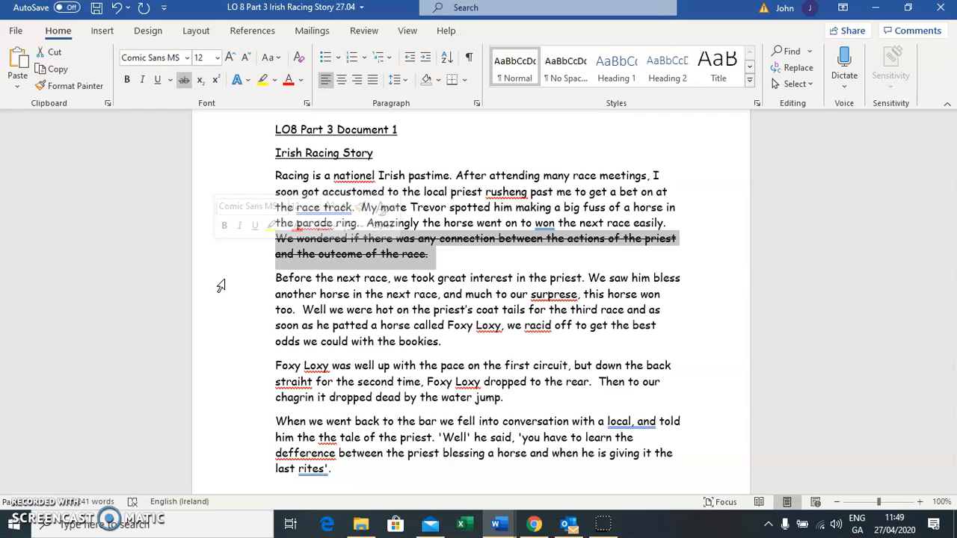
key(Delete)
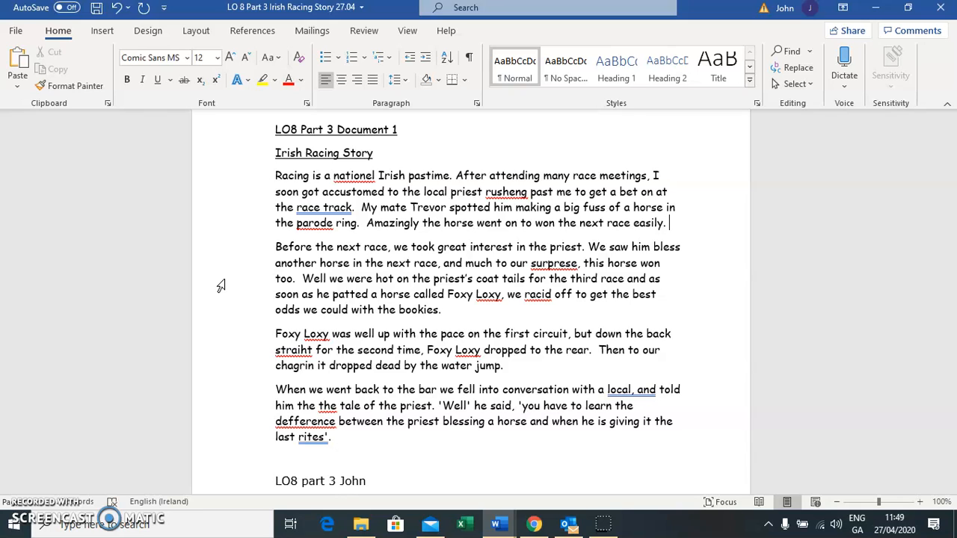
Check the document's spelling and replace "surprese" with "surprise" in the second paragraph.
click(365, 31)
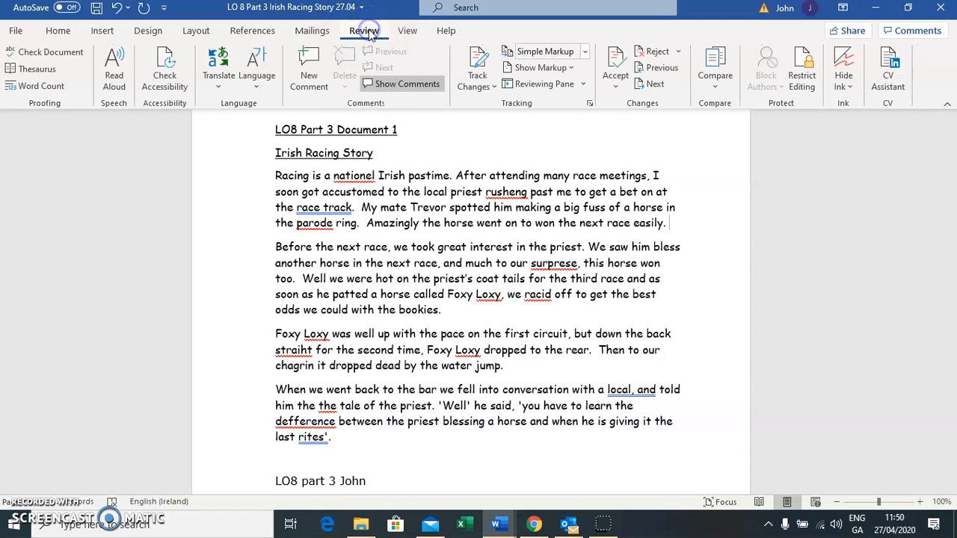
click(35, 56)
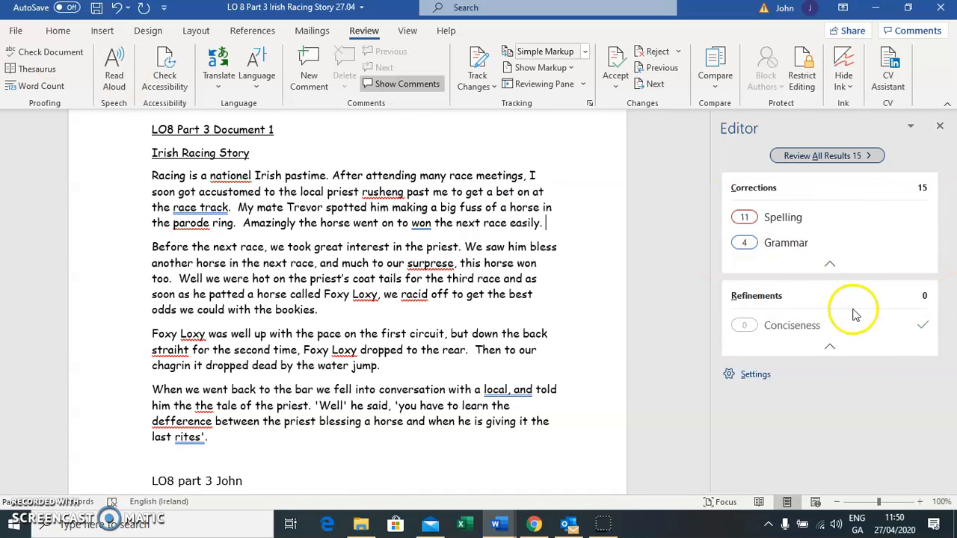
click(782, 217)
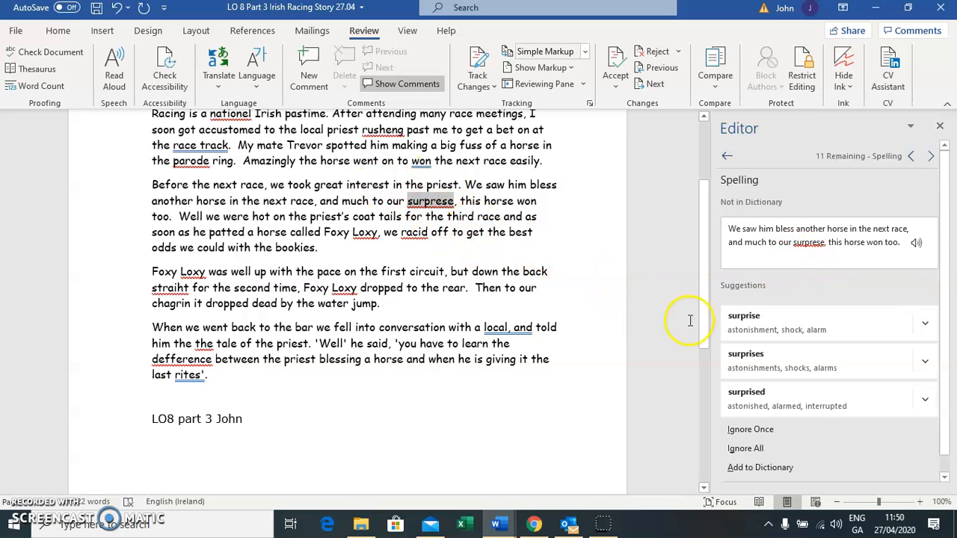
click(756, 329)
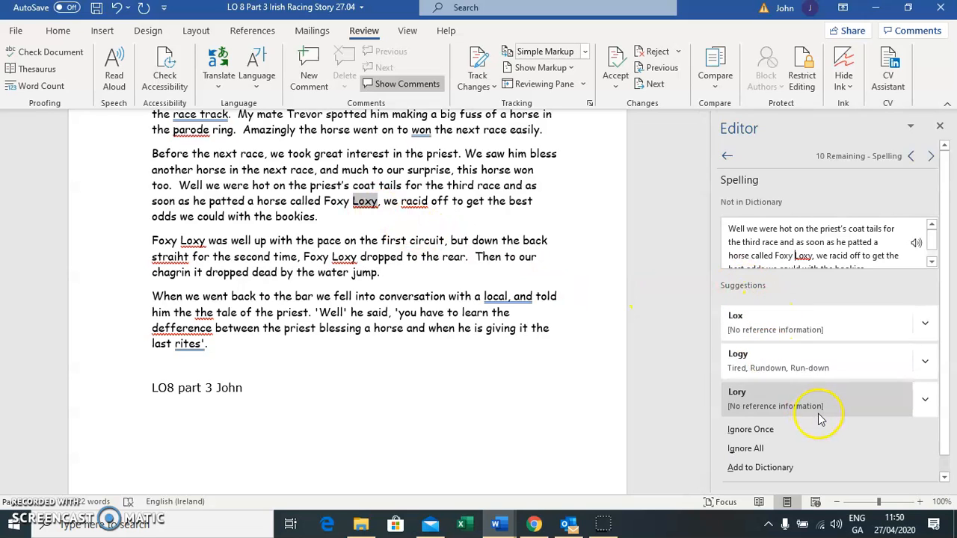
Correct "racid" to "raced" and "straiht" to "straight", ignoring each flagged "Loxy" once.
click(750, 434)
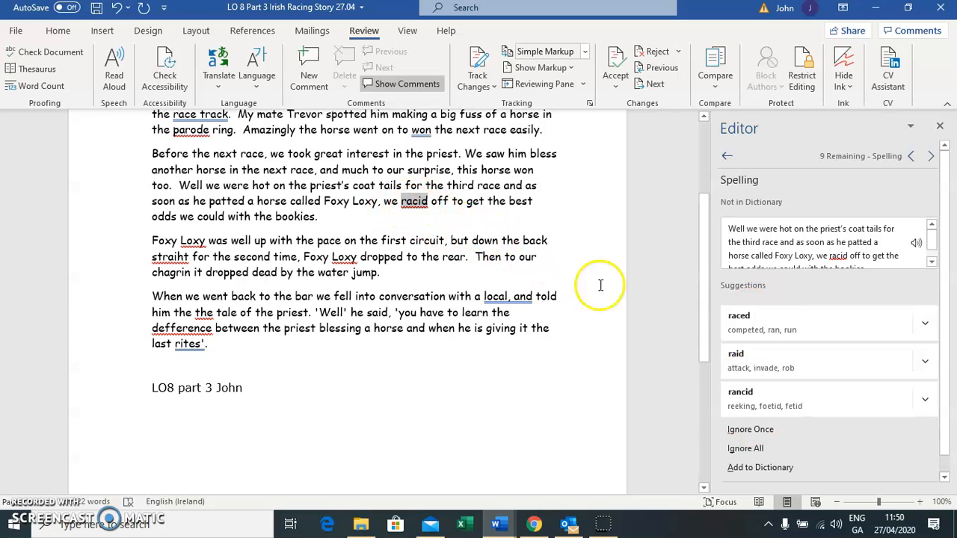
click(754, 326)
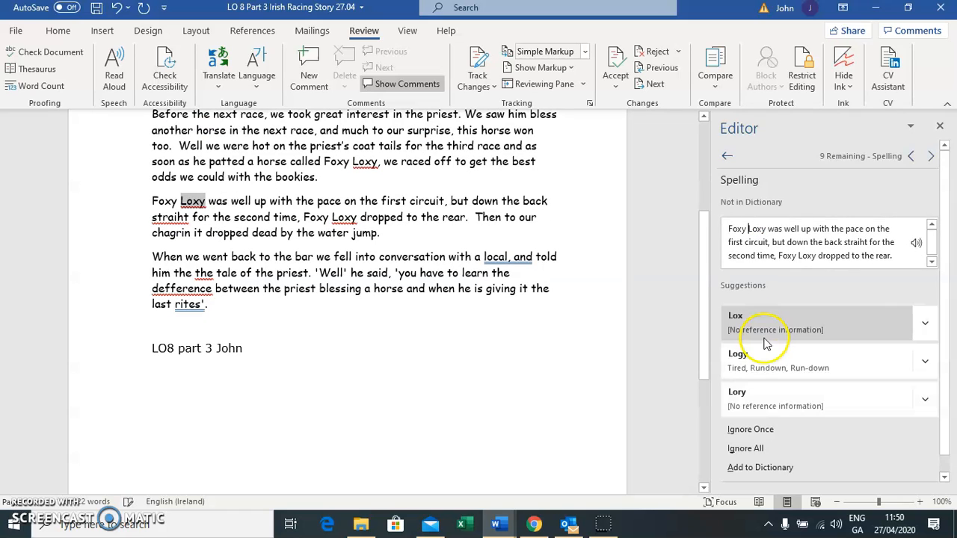
click(748, 431)
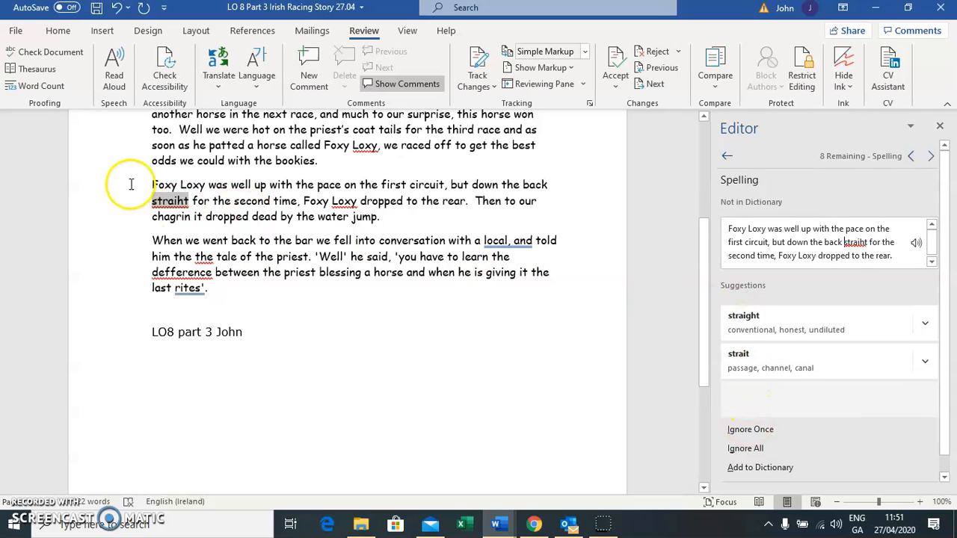
click(753, 325)
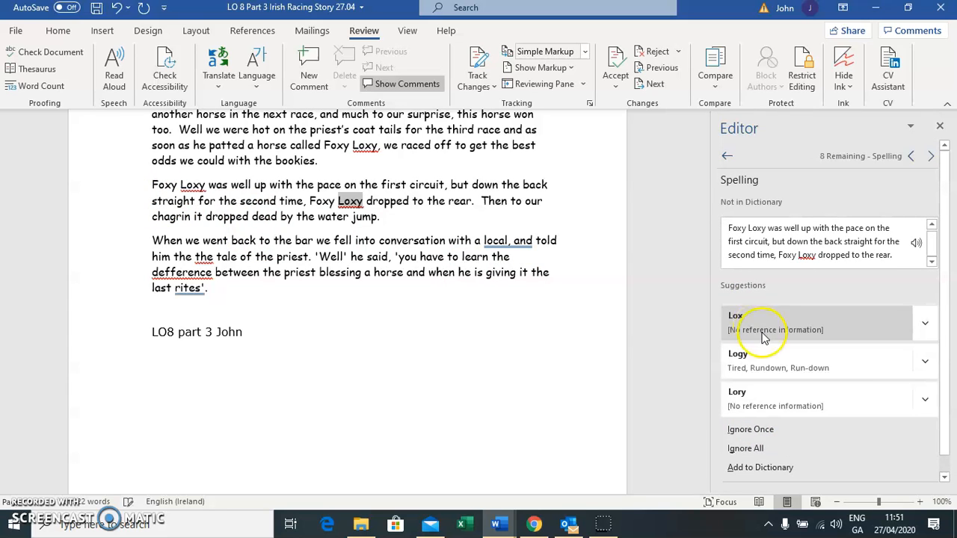
click(752, 433)
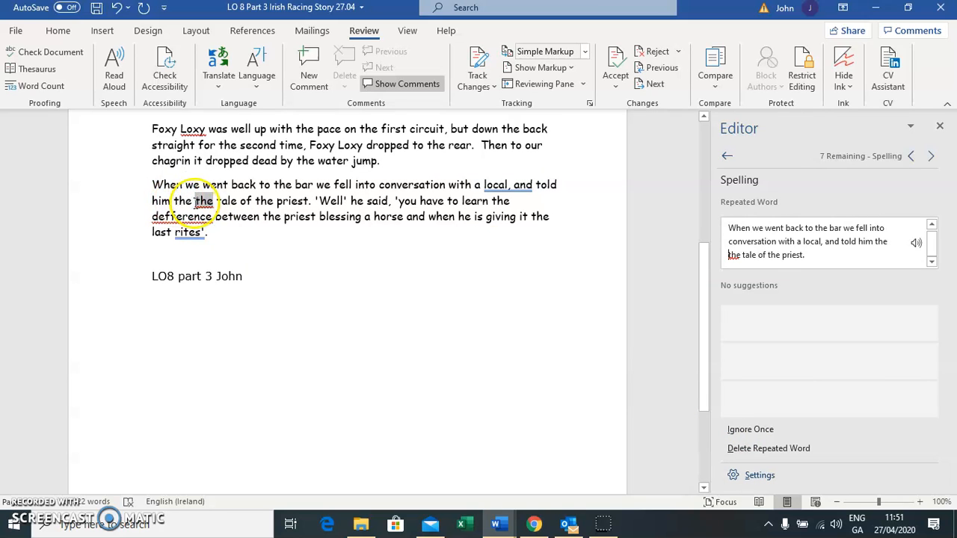
Delete the repeated "the" in the last paragraph and correct "defference" to "difference".
click(766, 449)
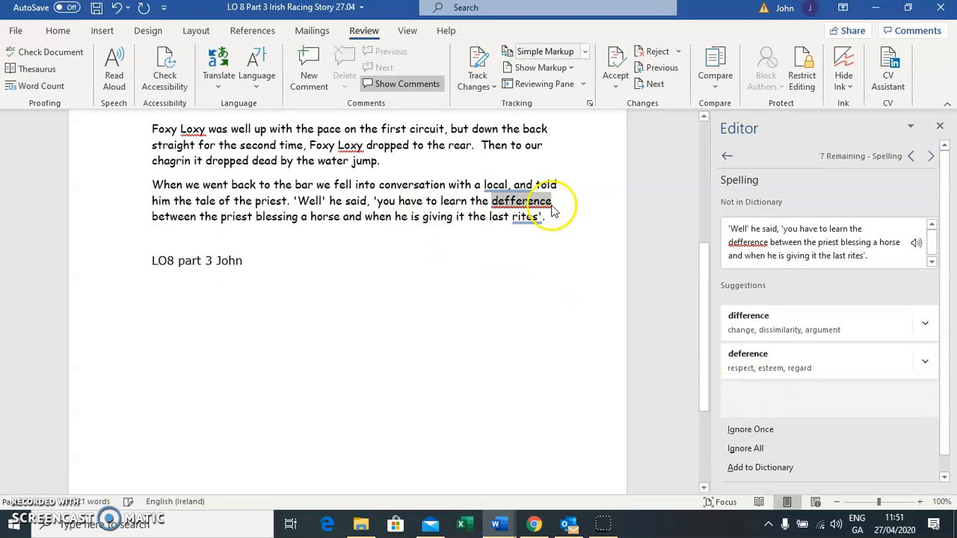
click(764, 323)
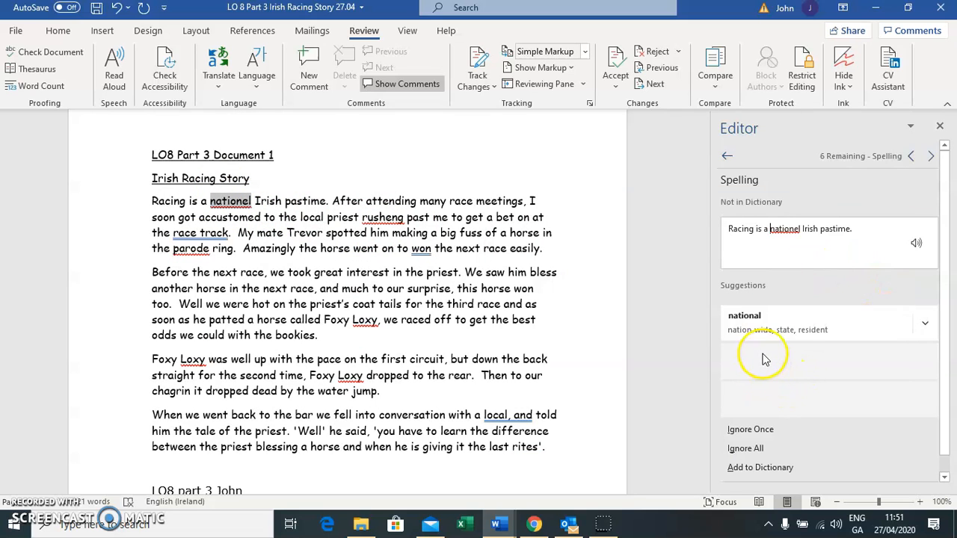
Correct the first paragraph's misspellings to "national", "rushing" and "parade" using the spelling suggestions.
click(764, 326)
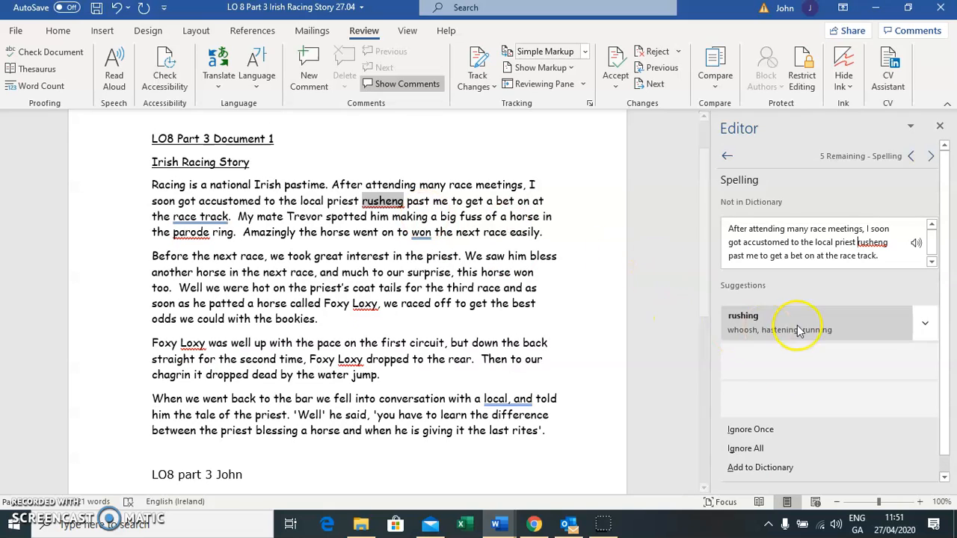
click(749, 326)
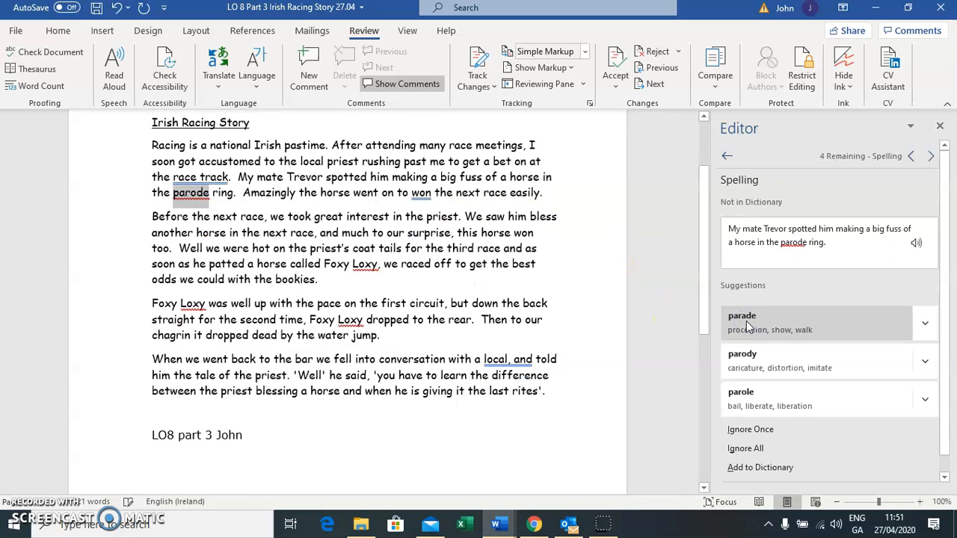
click(747, 322)
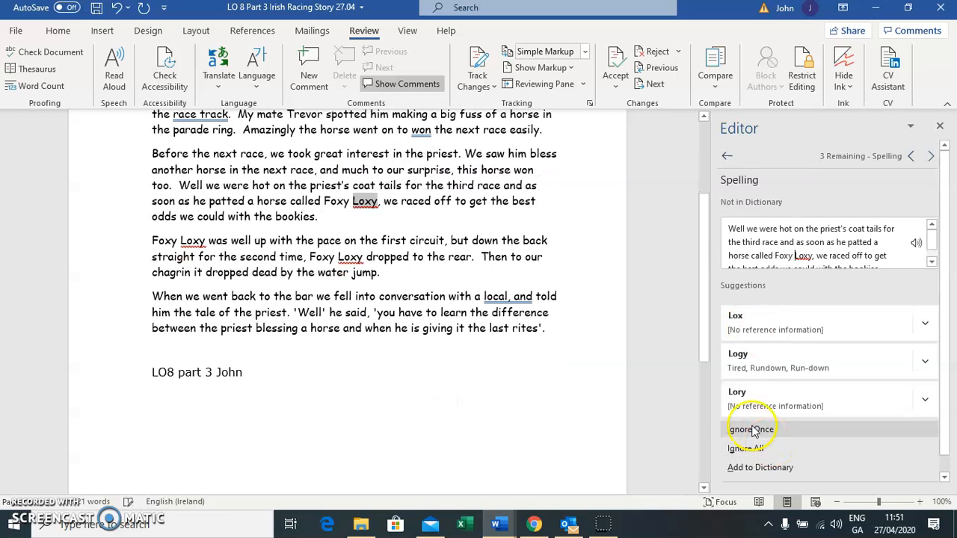
Ignore once each of the three remaining "Loxy" spelling flags to complete the spelling check.
click(752, 428)
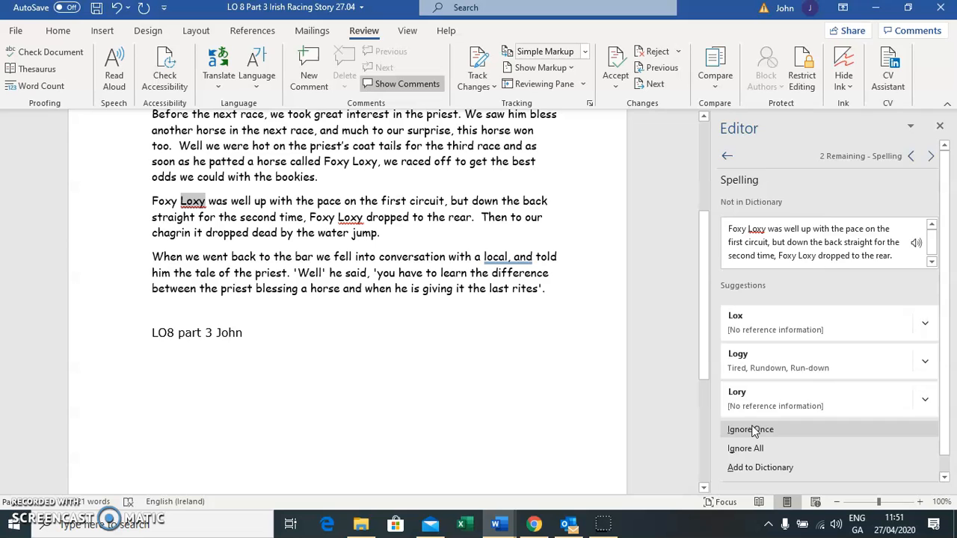
click(751, 429)
click(751, 430)
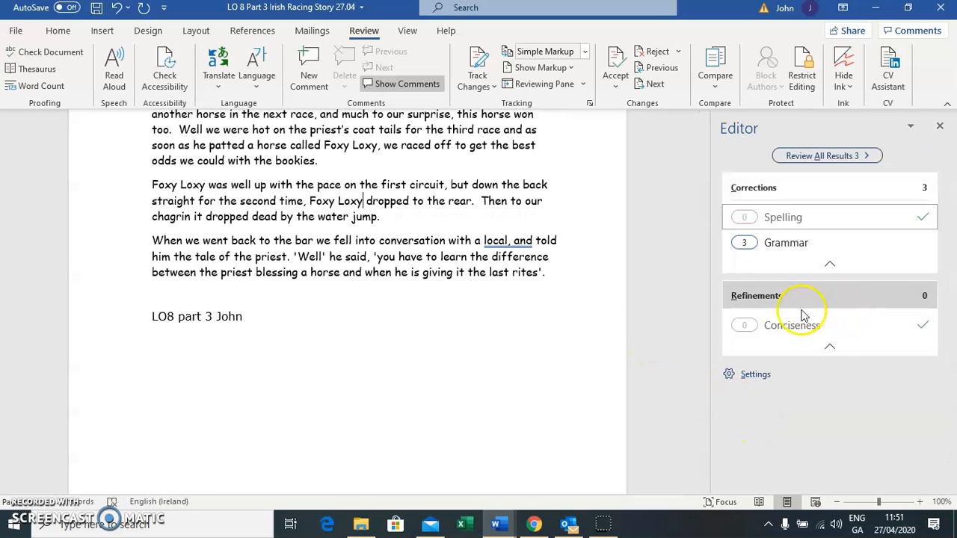
Accept the grammar suggestions "local and", "racetrack" and "win", and close the Editor when the review is finished.
scroll(459, 220, up, 5)
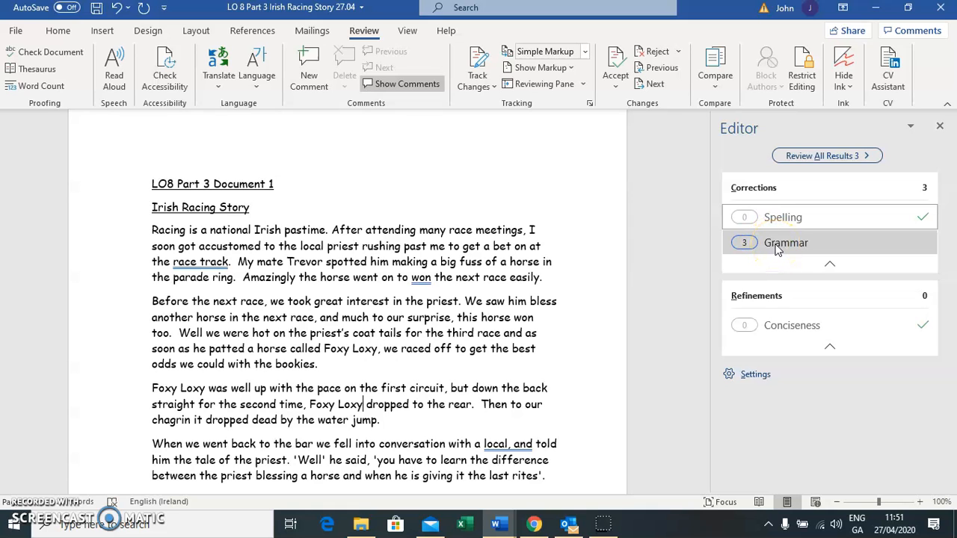
click(778, 247)
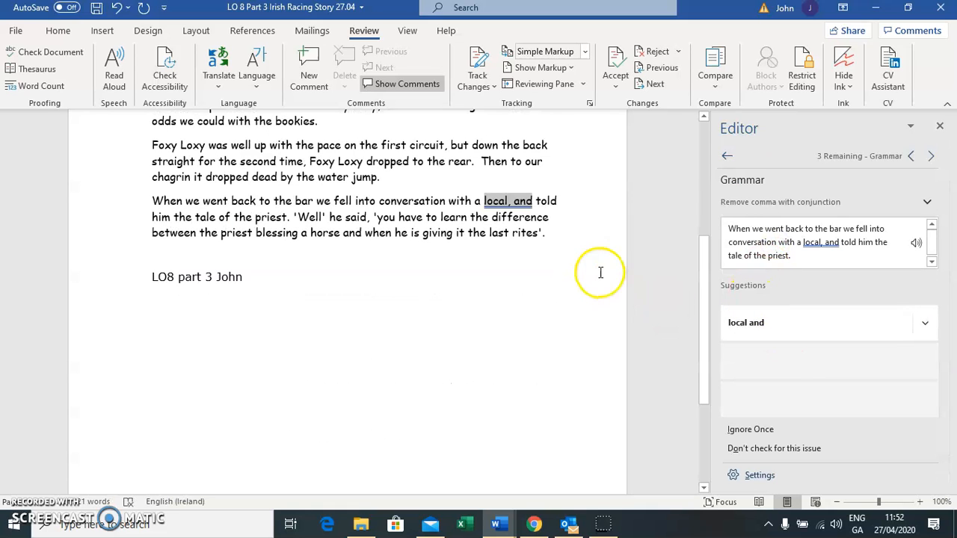
click(753, 331)
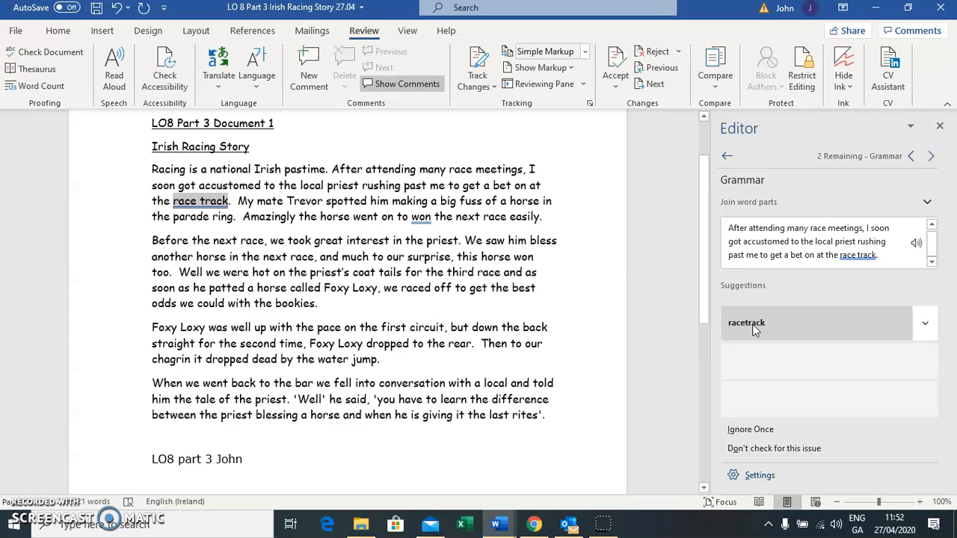
click(753, 331)
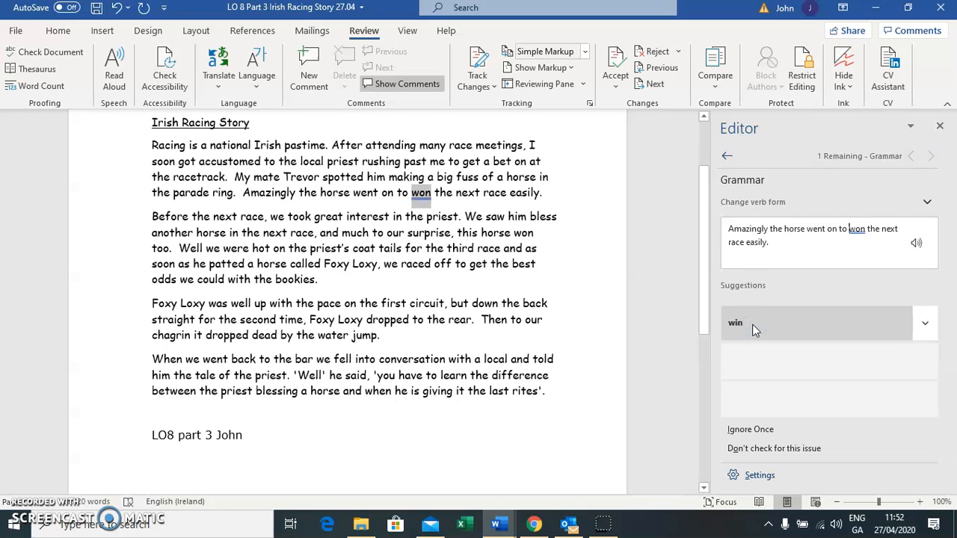
click(754, 332)
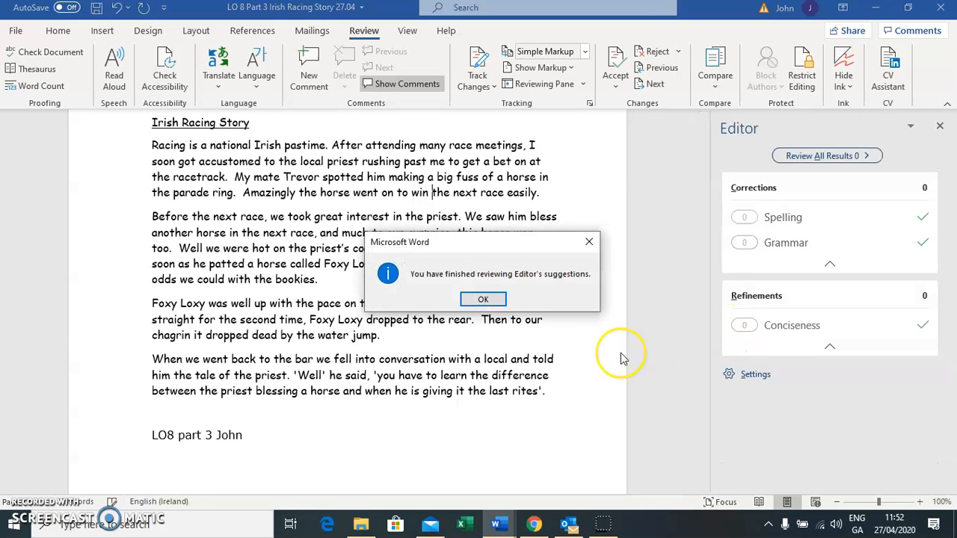
click(483, 301)
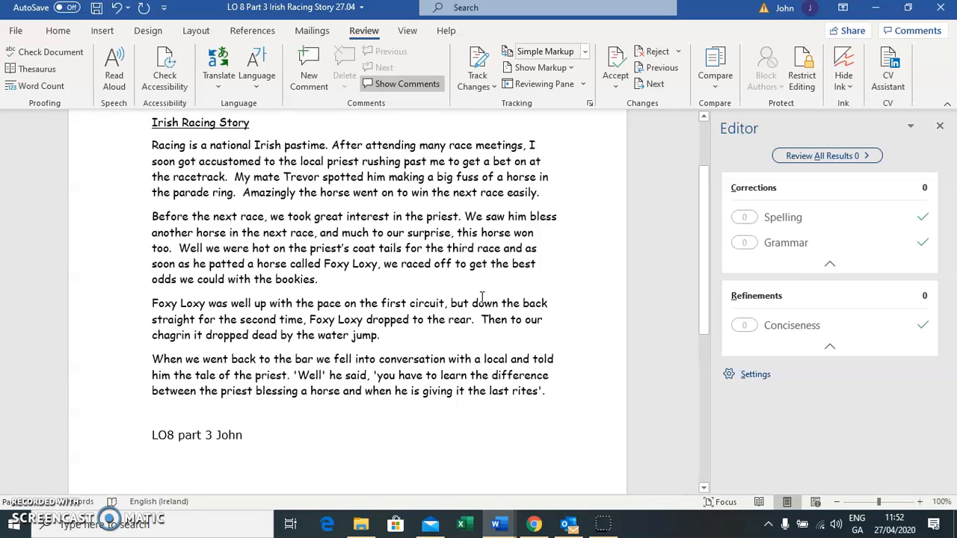
scroll(482, 298, down, 2)
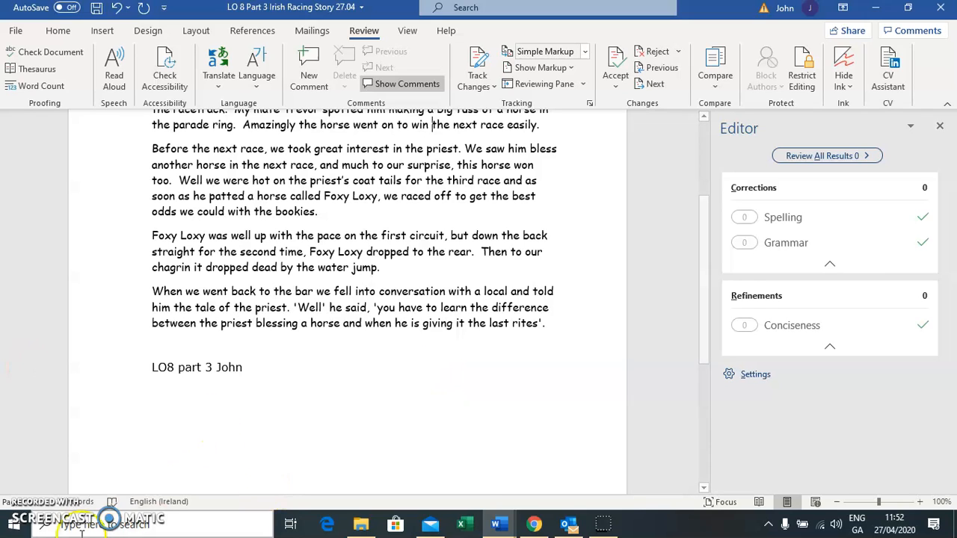
click(940, 126)
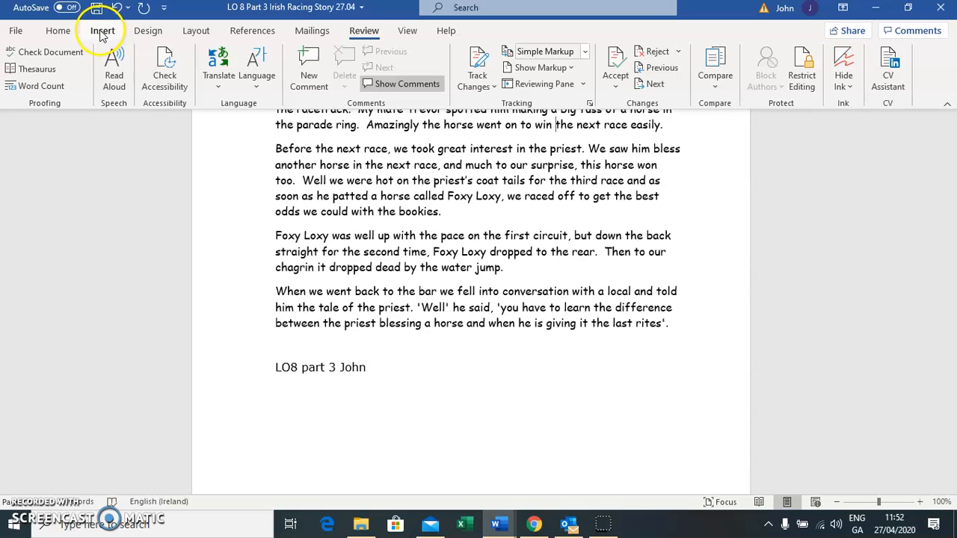
Add a Blank-style header containing the author's full name, and return to the body text.
click(103, 34)
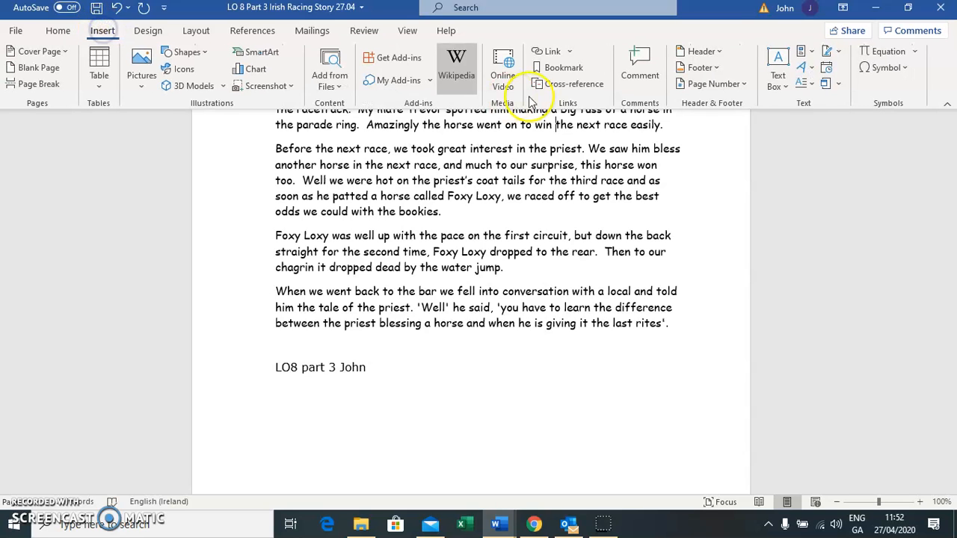
click(710, 53)
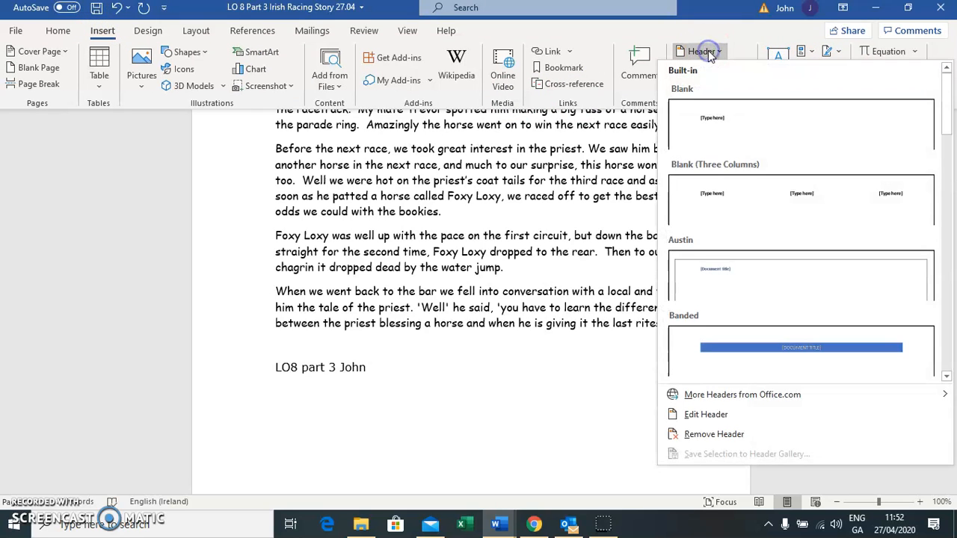
click(753, 126)
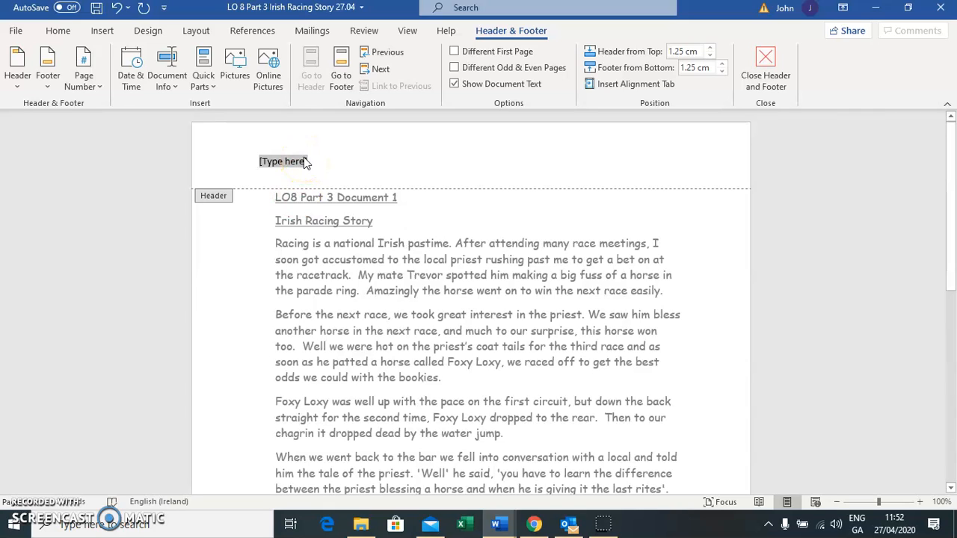
text(John)
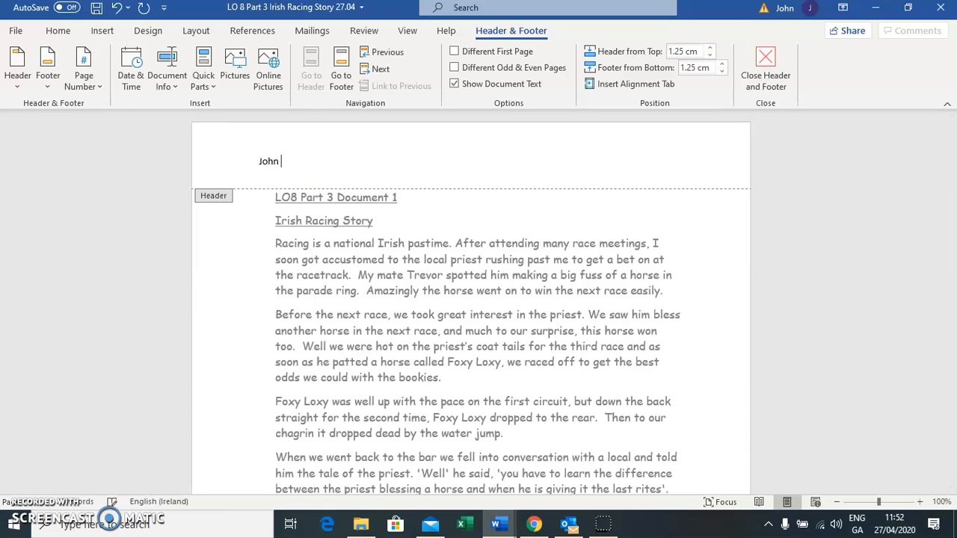
text( English)
double_click(555, 291)
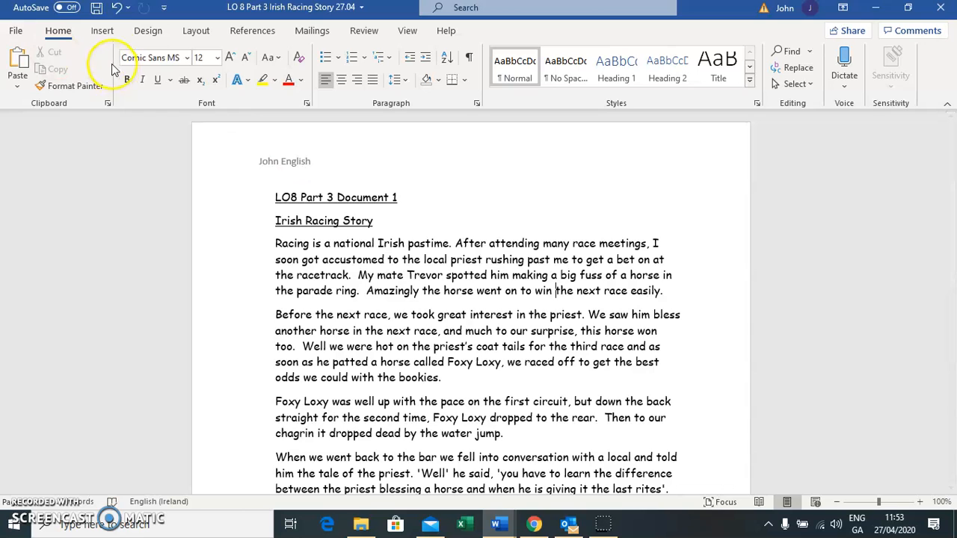
Add a Blank-style footer containing the date 27/04/2020, and return to the body text.
click(103, 31)
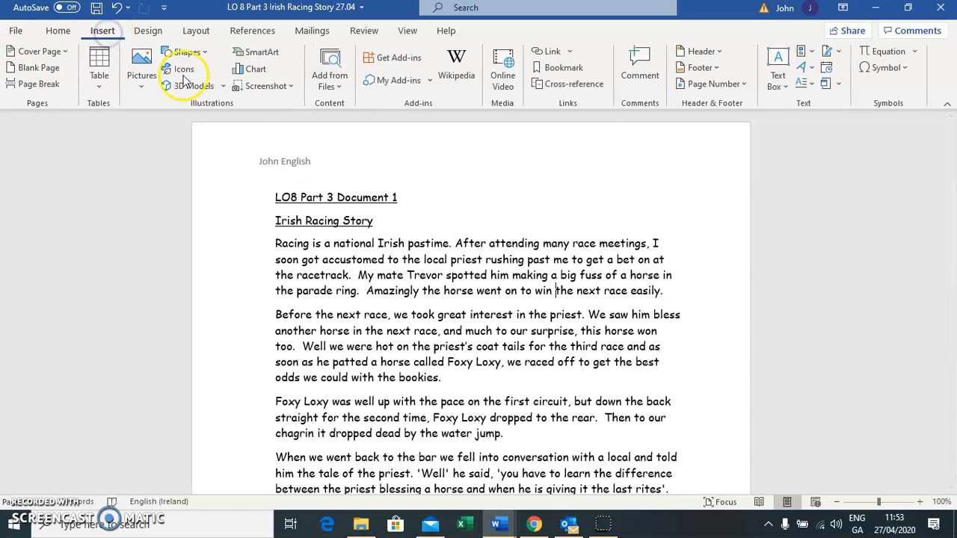
click(701, 67)
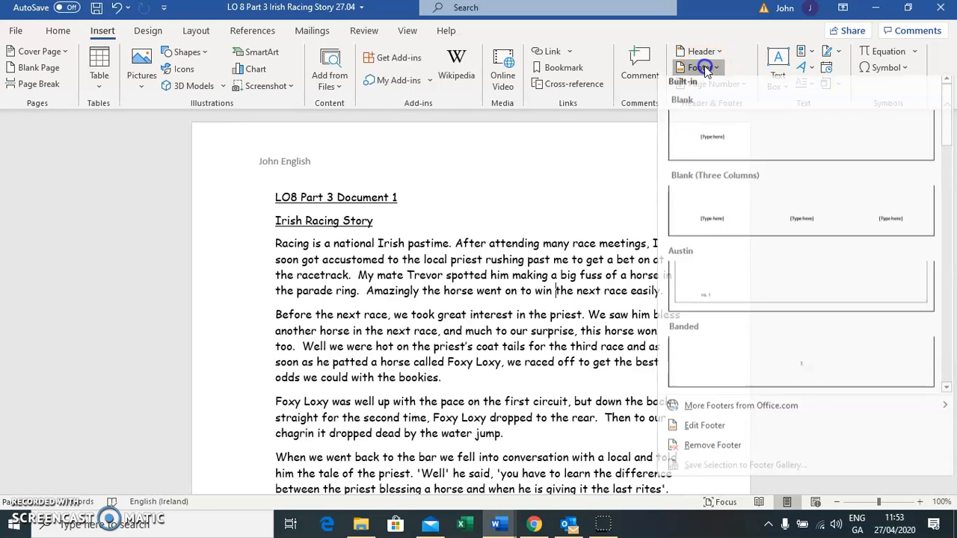
click(752, 142)
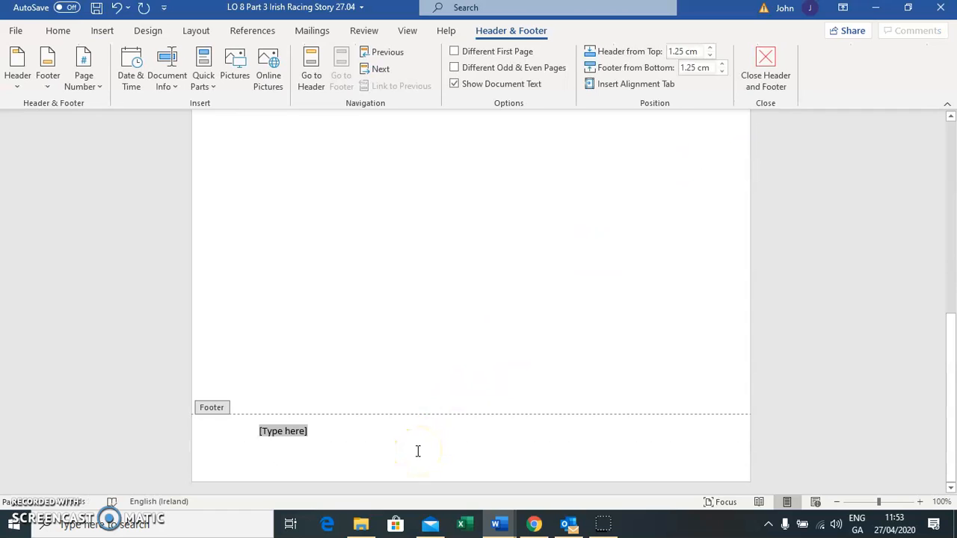
text(27/04/20)
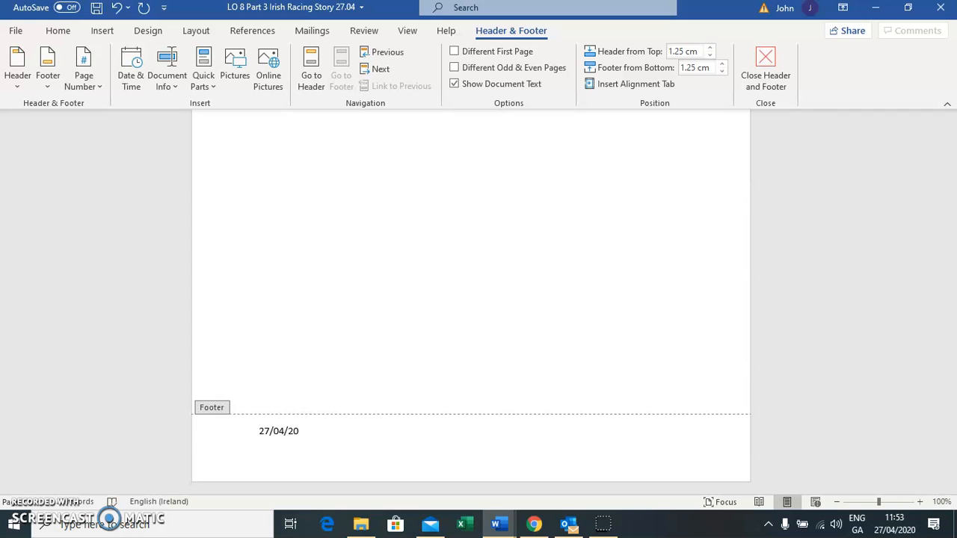
text(20)
key(Escape)
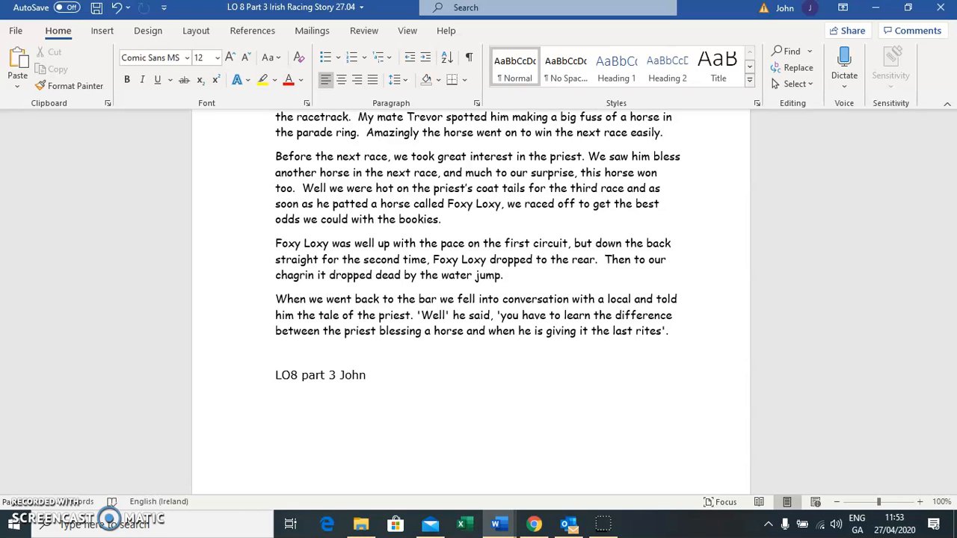
Switch to the LO 8 Part 3 InsertText 27.04 document and copy its paragraph beginning "I suppose the moral of the story".
mouse_move(483, 524)
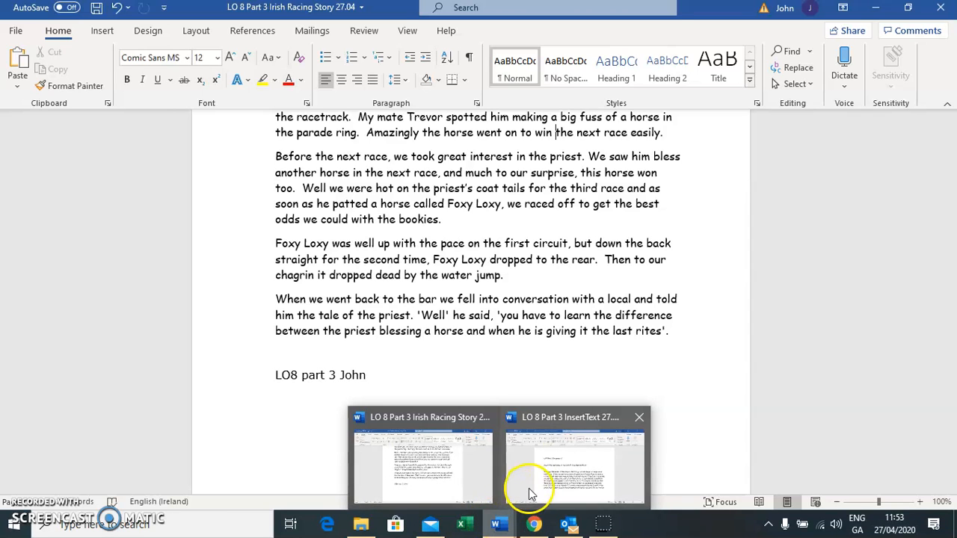
click(530, 487)
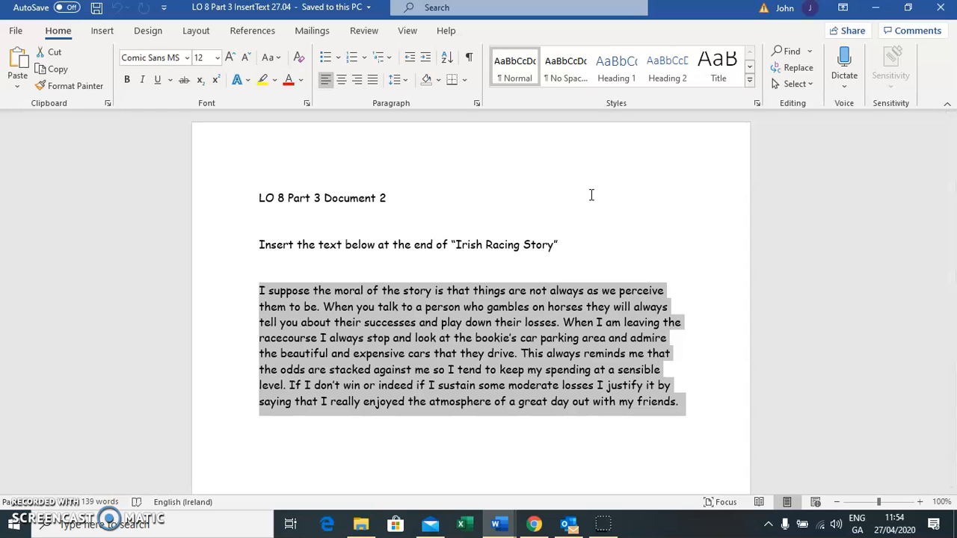
click(591, 196)
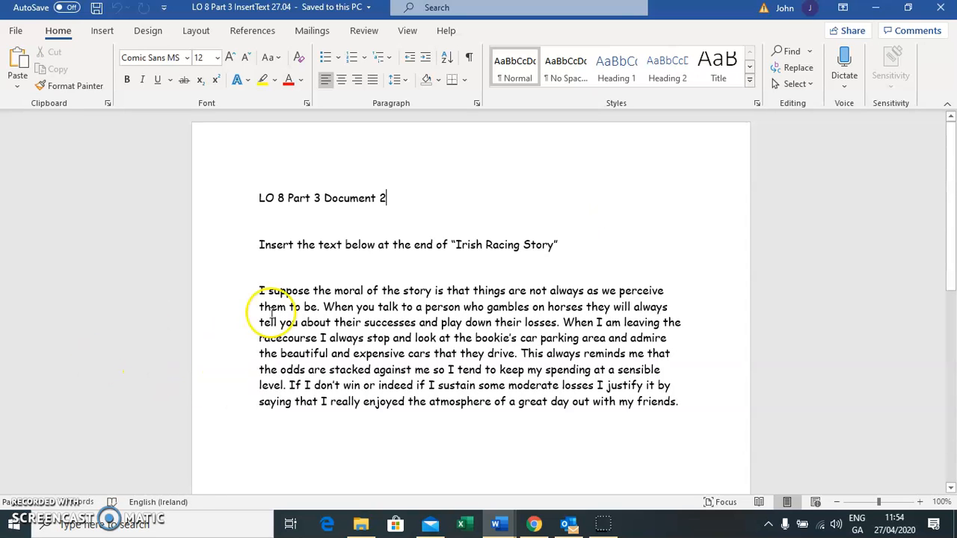
click(216, 291)
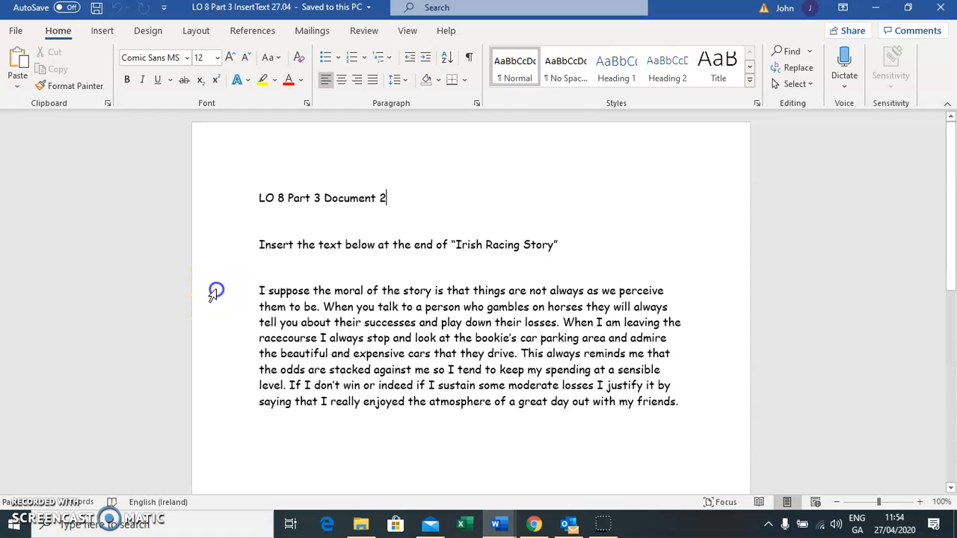
drag(214, 293, 211, 406)
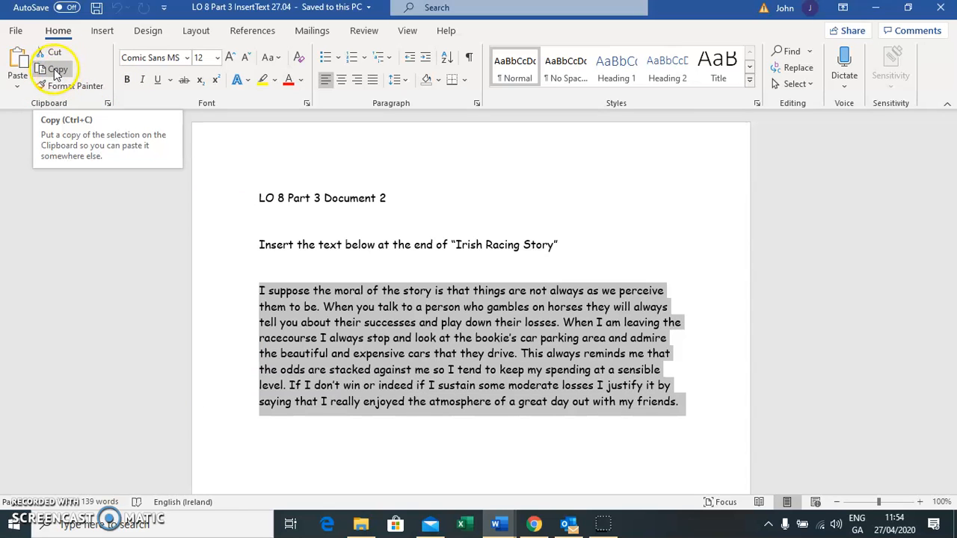
click(56, 69)
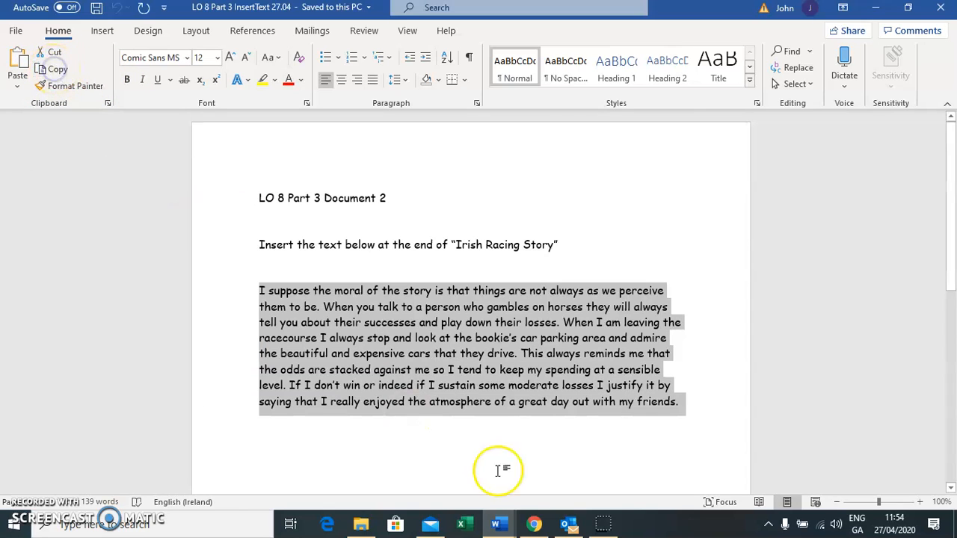
Return to the Irish Racing Story document and paste the copied paragraph on a new line after the paragraph ending "the last rites'".
mouse_move(493, 528)
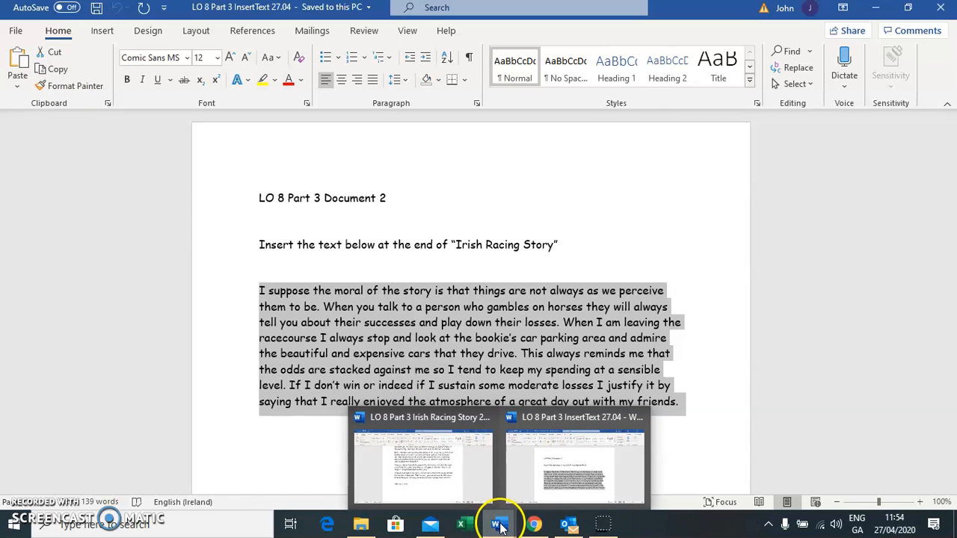
click(482, 497)
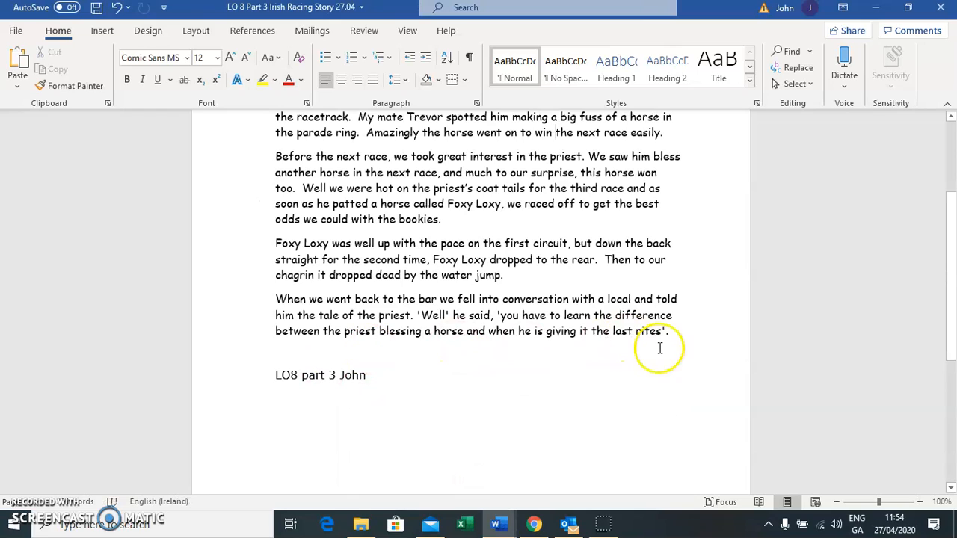
click(678, 332)
key(Return)
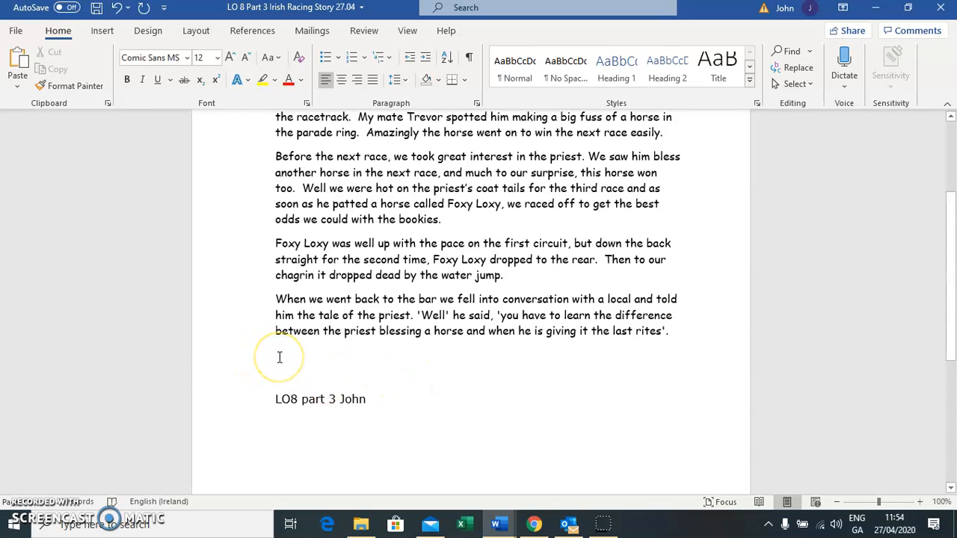
click(19, 60)
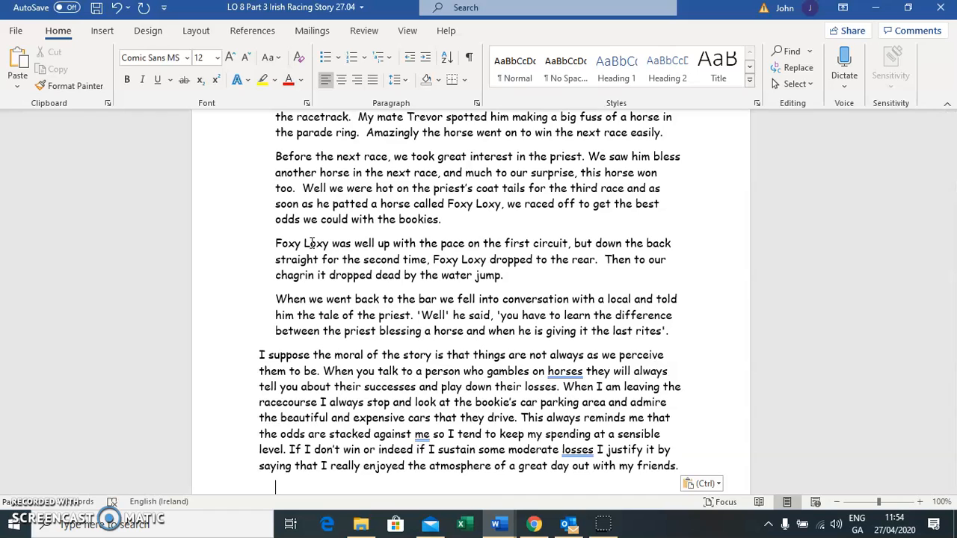
Start saving a copy of the document and choose the personal folder listed first in Documents as its location.
click(14, 34)
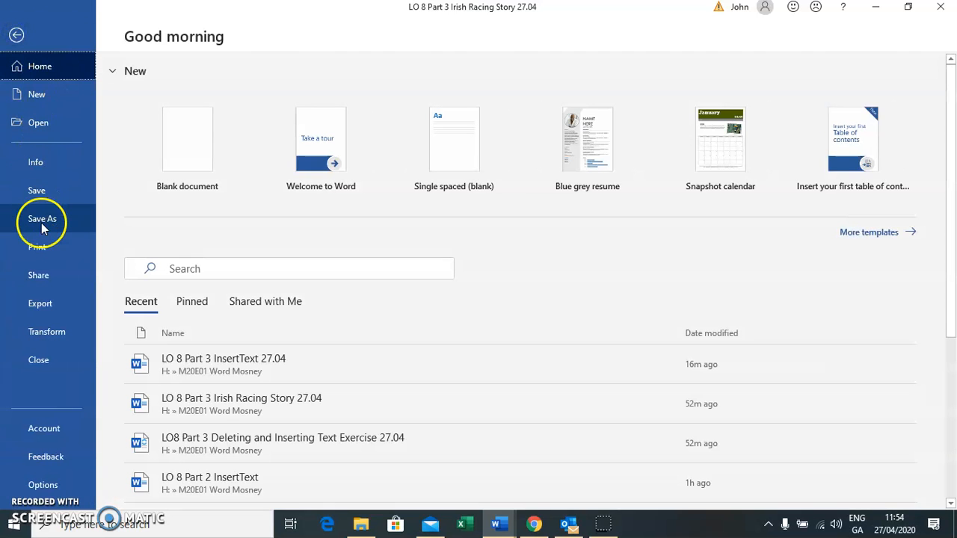
click(41, 221)
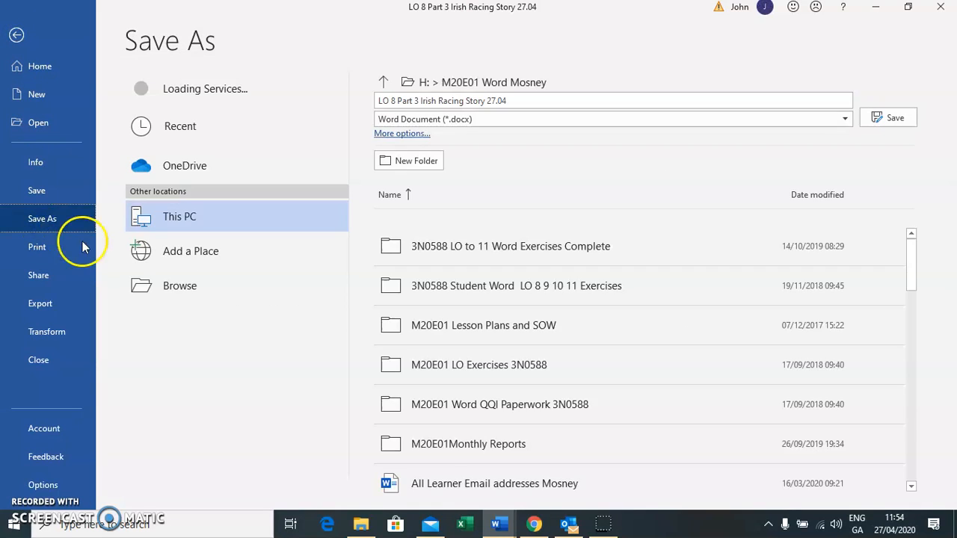
click(173, 250)
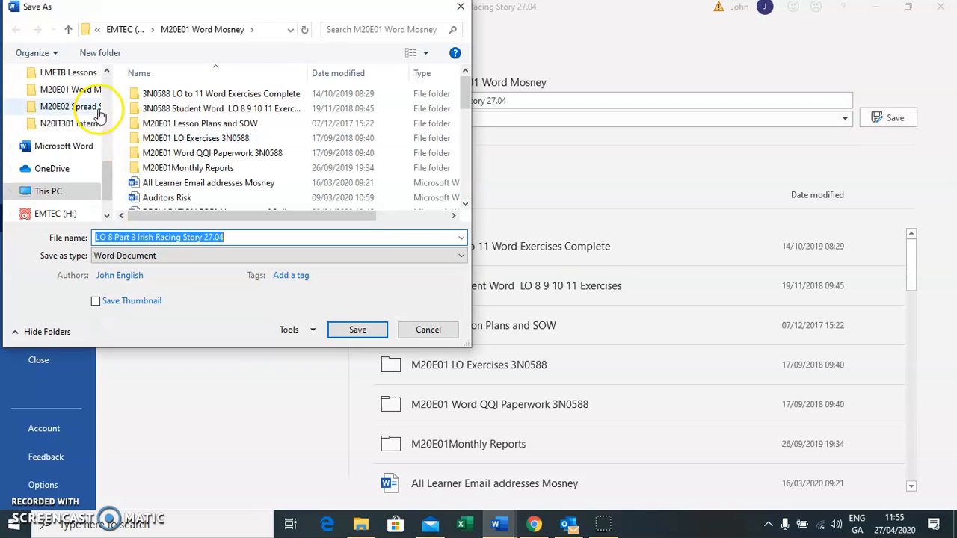
drag(110, 179, 98, 69)
click(56, 151)
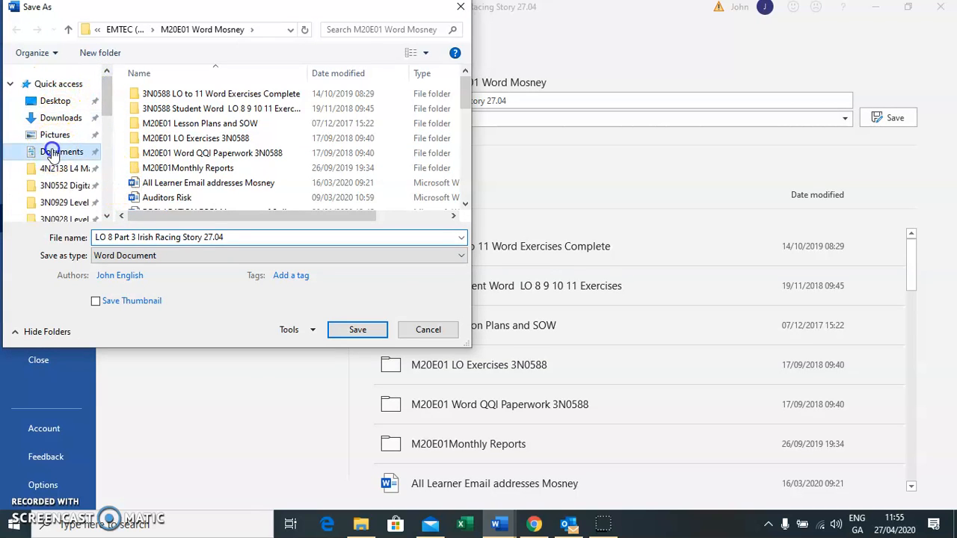
click(160, 94)
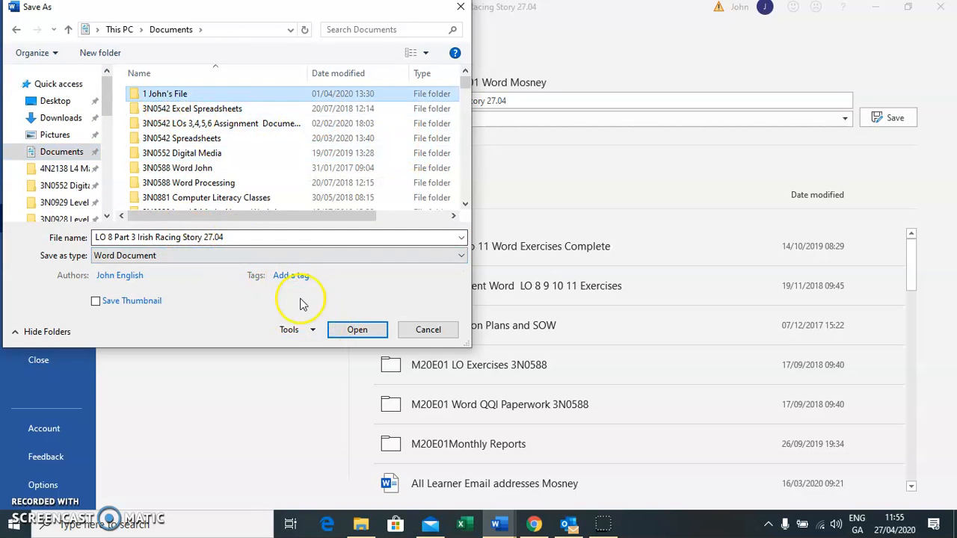
click(358, 333)
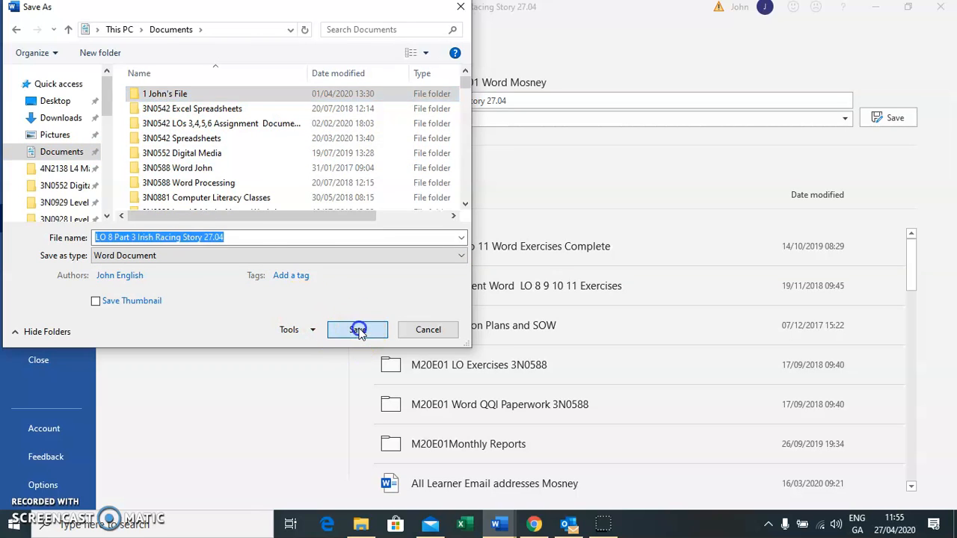
Name the copy "LO 8 Part 3 Amended" and save it as a Word document.
click(233, 236)
key(BackSpace)
key(BackSpace)
key(BackSpace)
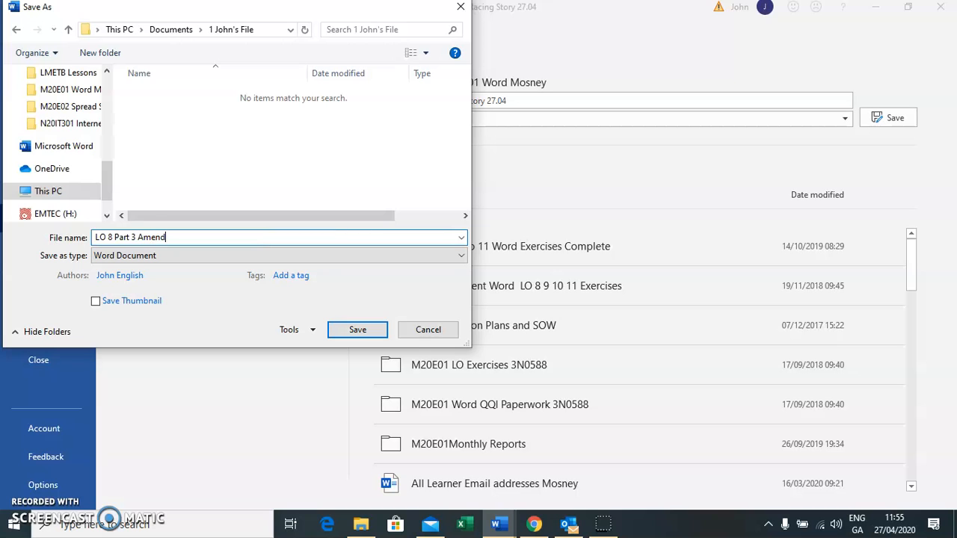
click(367, 331)
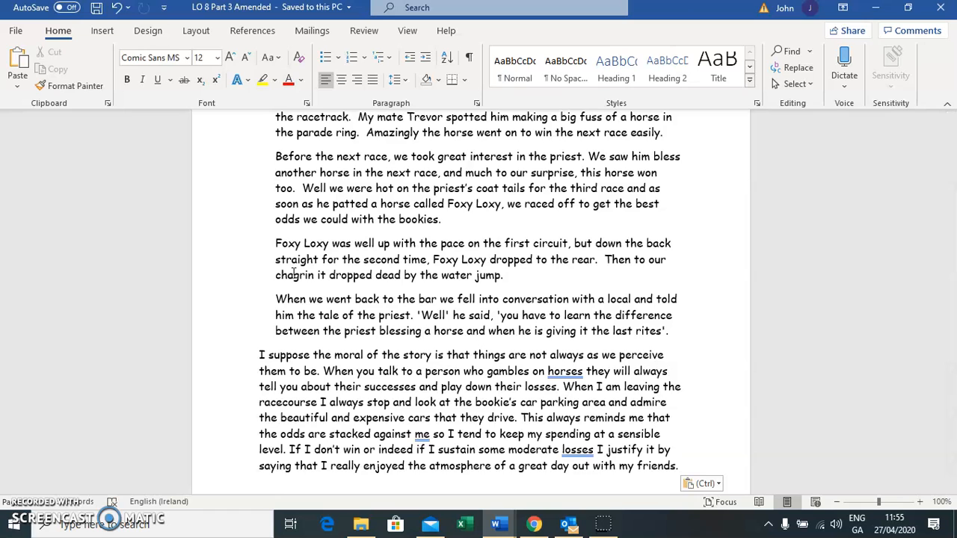
Select the entire body text of the amended document and copy it.
scroll(447, 322, up, 4)
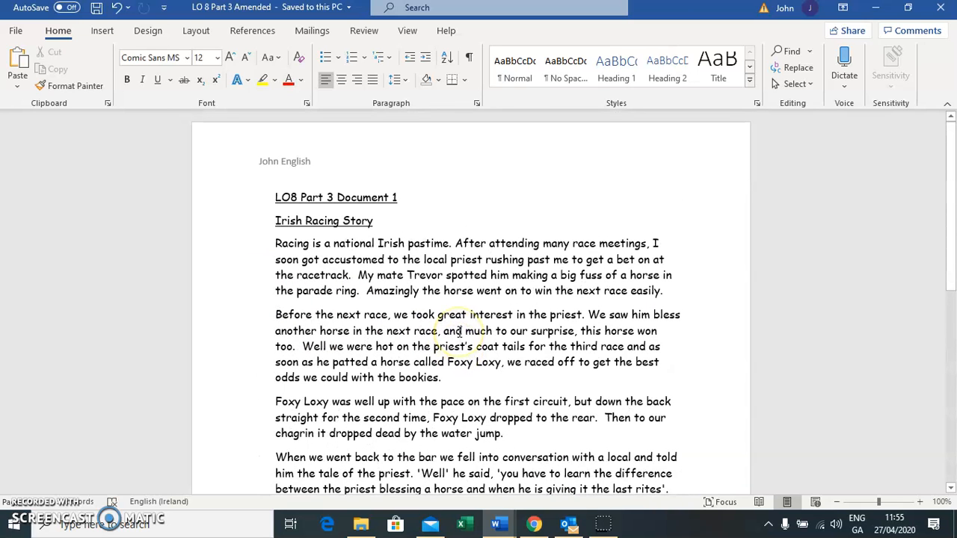
triple_click(246, 199)
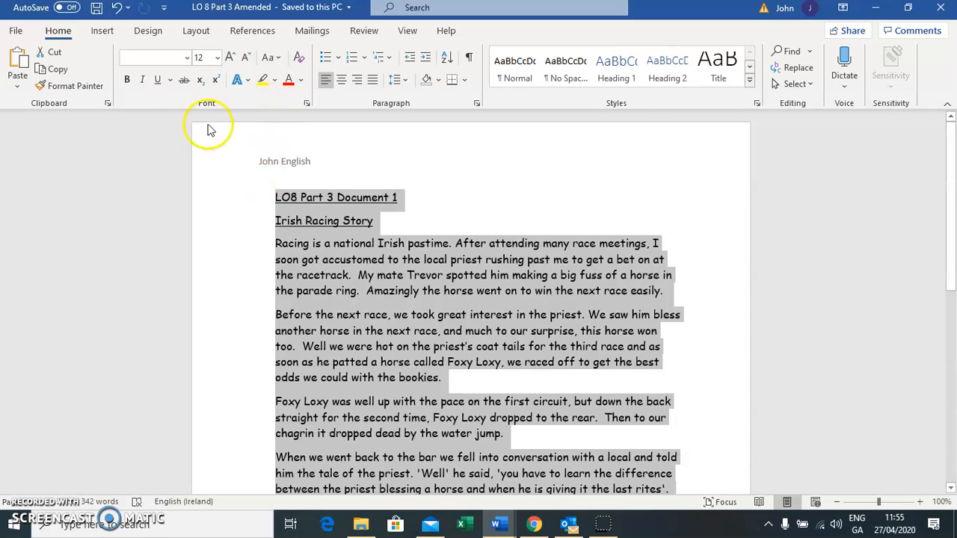
click(56, 72)
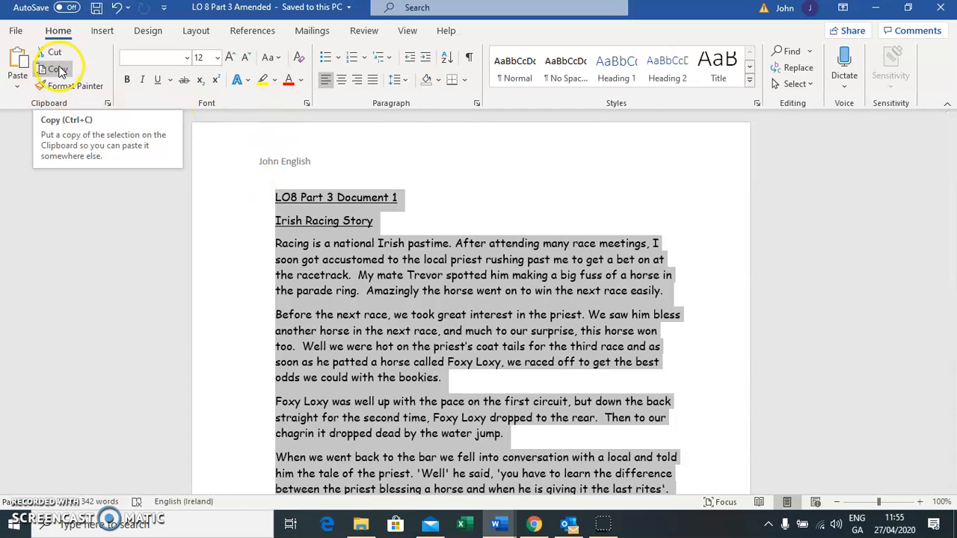
click(60, 73)
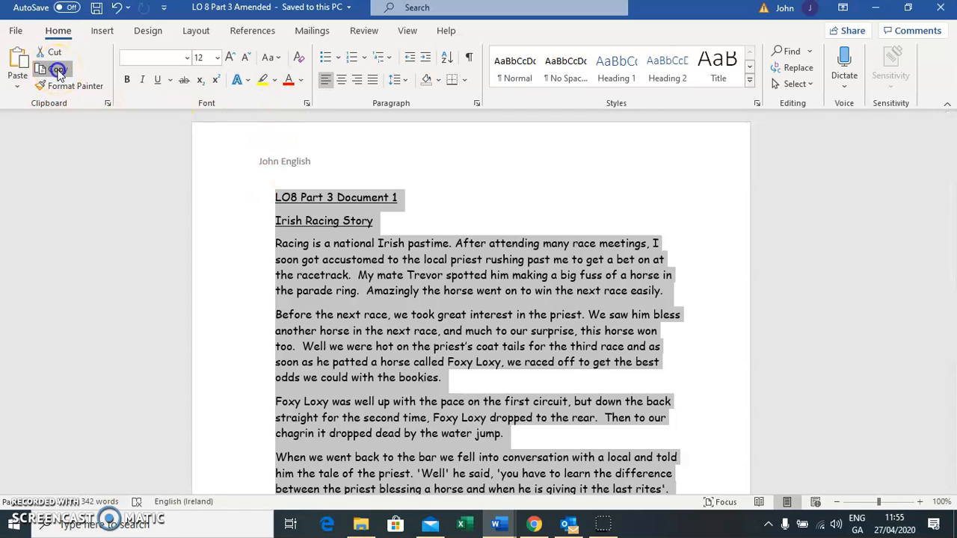
Create a new blank document.
click(15, 31)
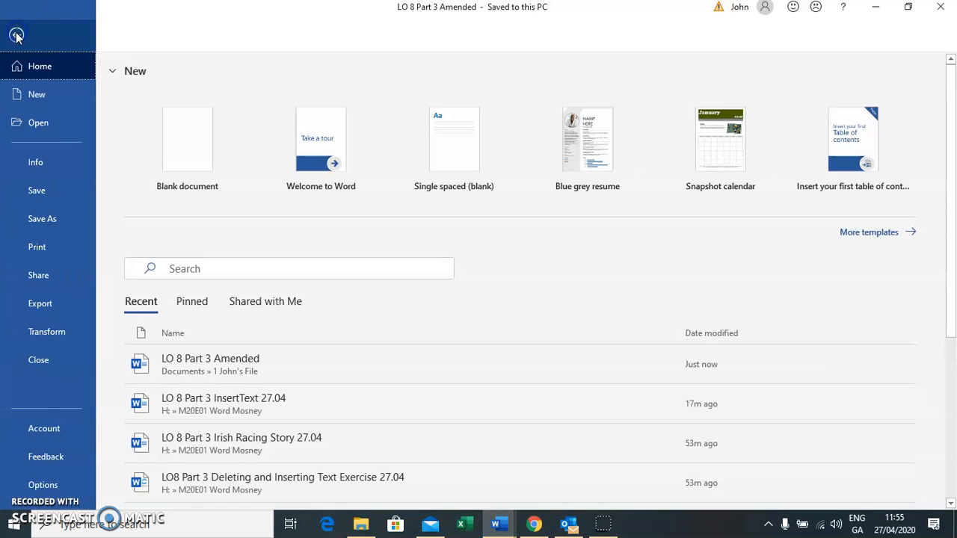
click(39, 94)
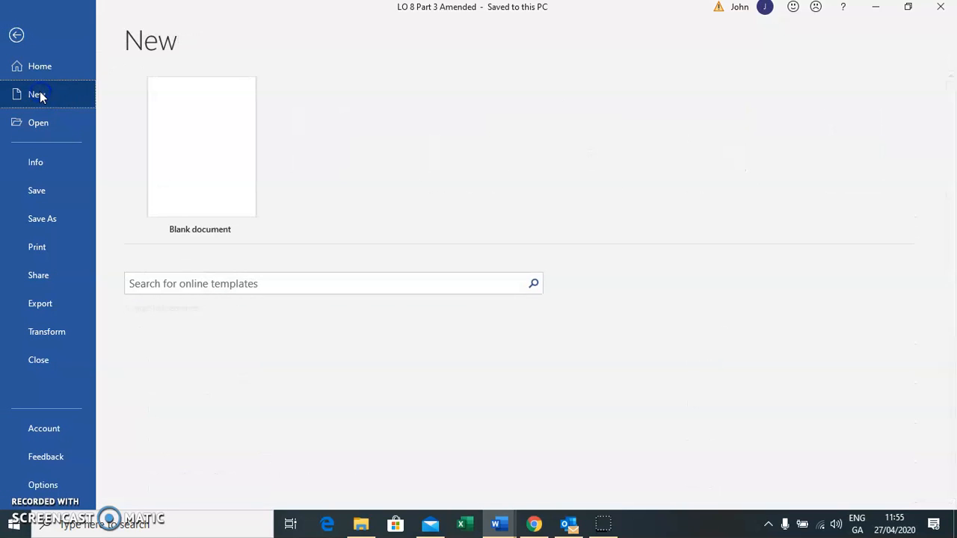
click(202, 153)
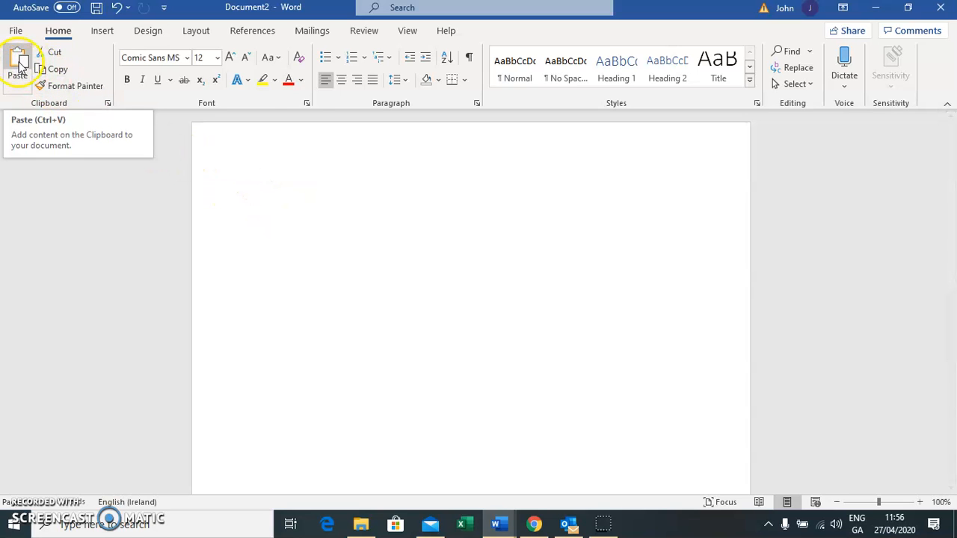
Paste the copied Irish Racing Story text into the blank document and look over the pasted content.
click(20, 63)
scroll(490, 374, up, 6)
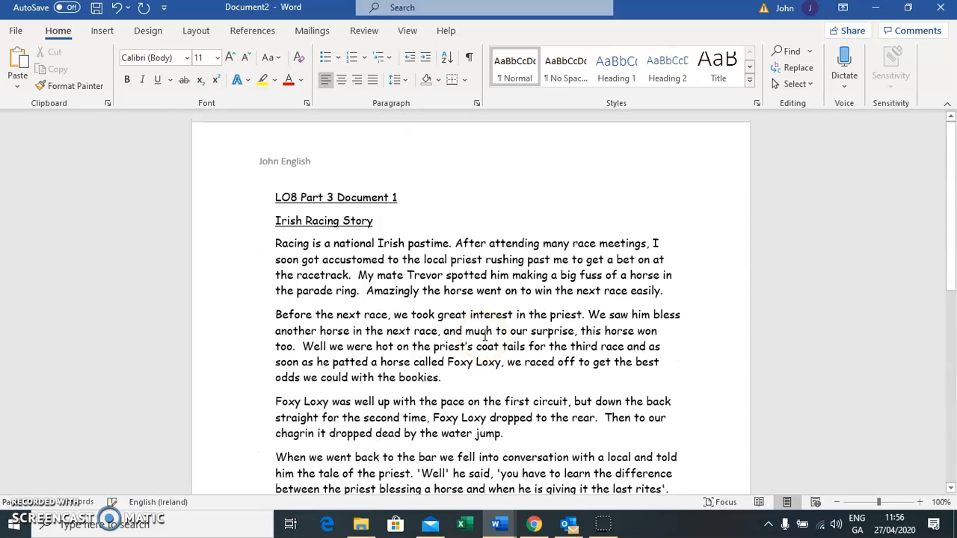
scroll(486, 337, down, 5)
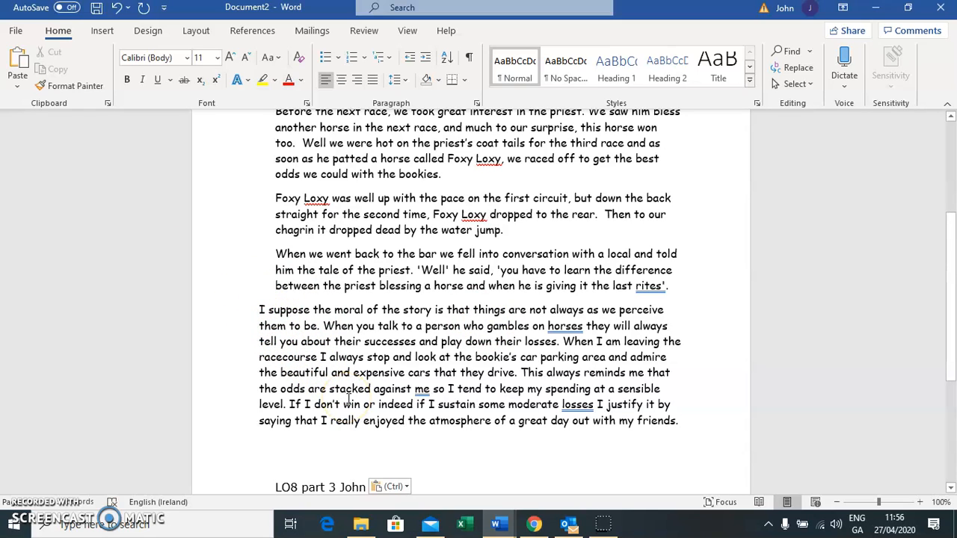
scroll(348, 398, up, 3)
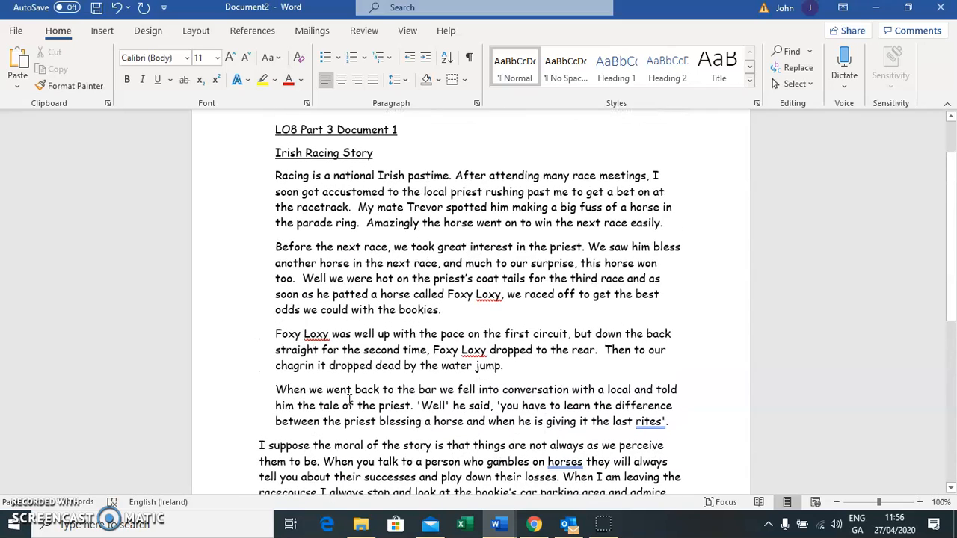
Increase the indent of the closing paragraph starting "I suppose the moral of the story" by one level to align it with the paragraphs above.
scroll(348, 399, down, 5)
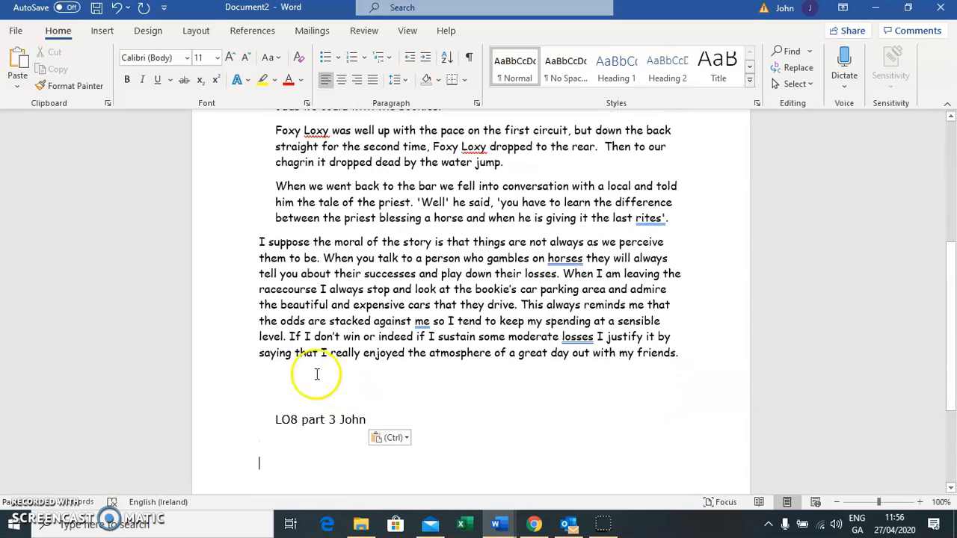
drag(206, 254, 210, 348)
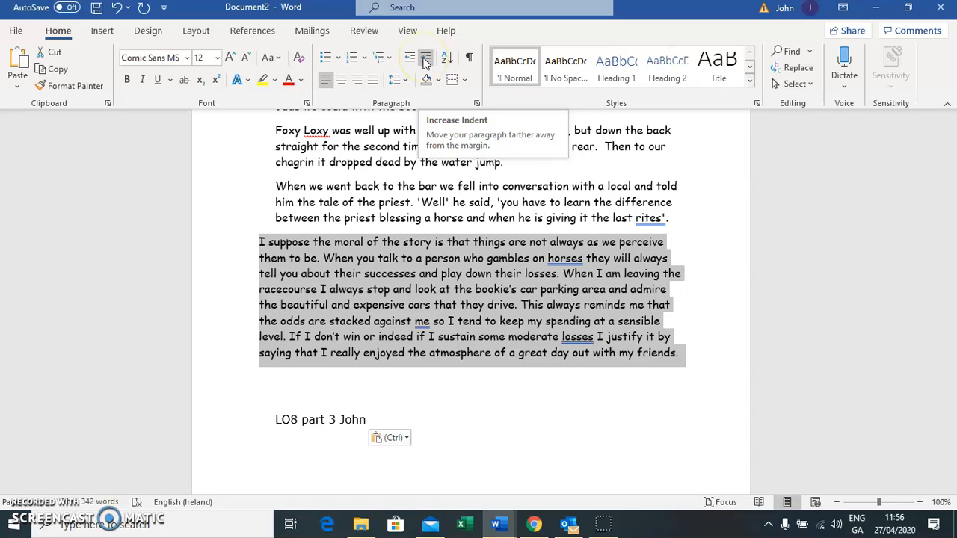
click(424, 59)
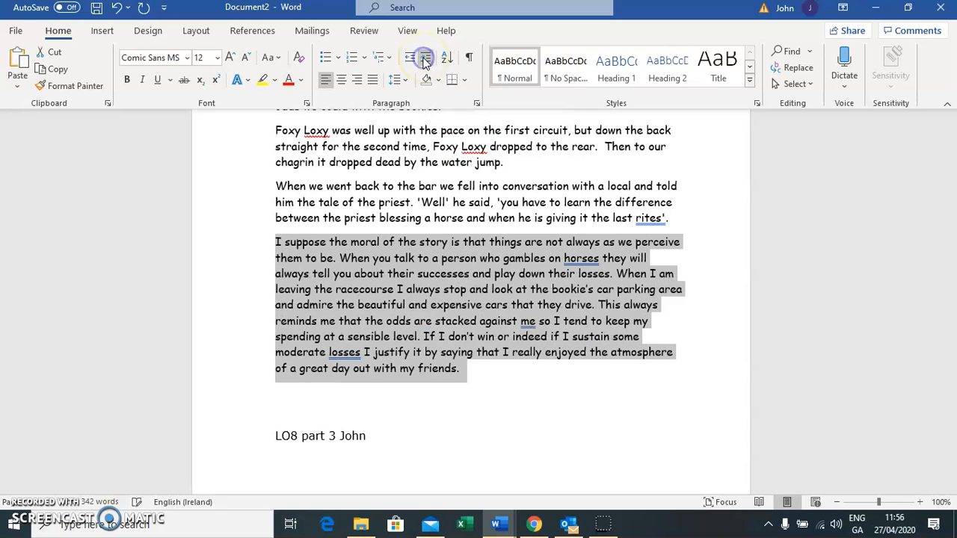
click(584, 396)
scroll(583, 399, up, 5)
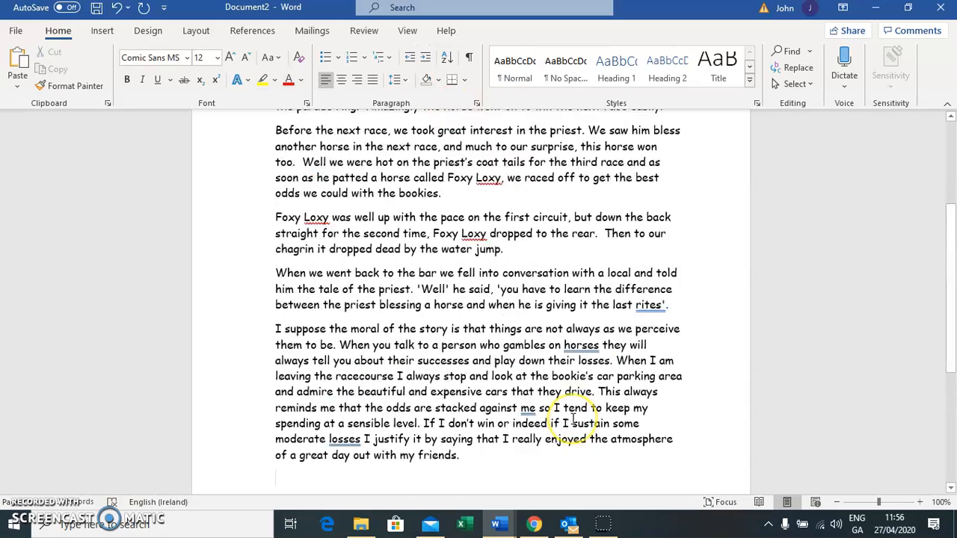
scroll(572, 419, down, 5)
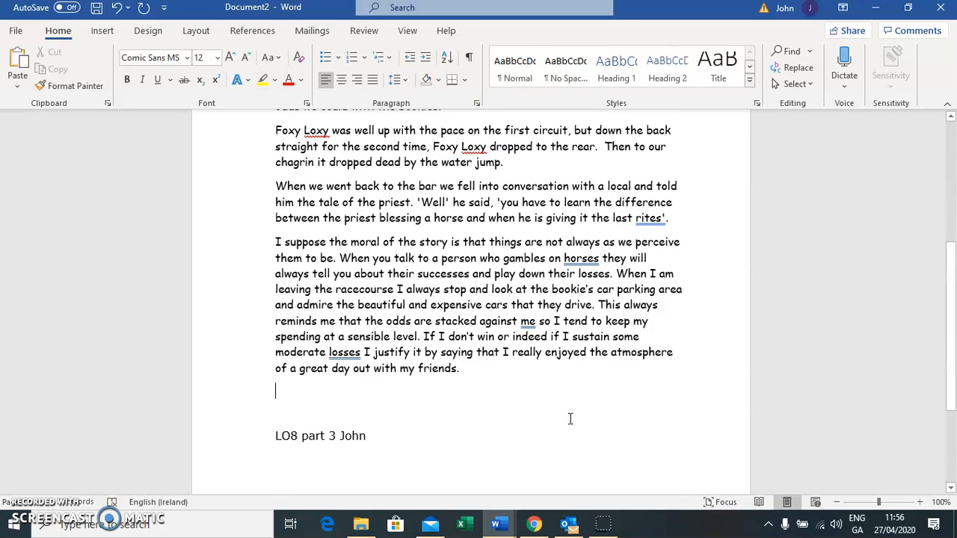
scroll(438, 342, up, 1)
scroll(438, 342, up, 5)
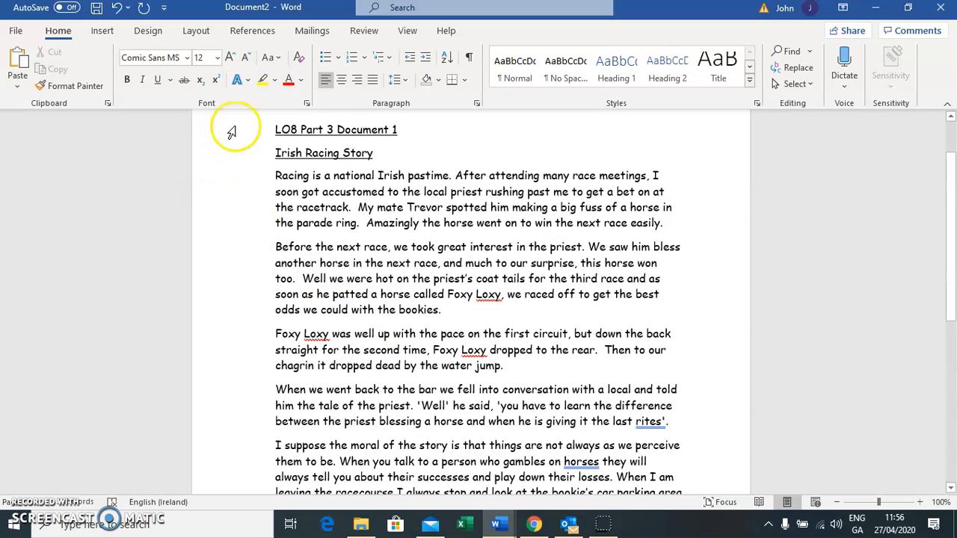
Run the document check and ignore each spelling flag on "Loxy" once.
click(364, 32)
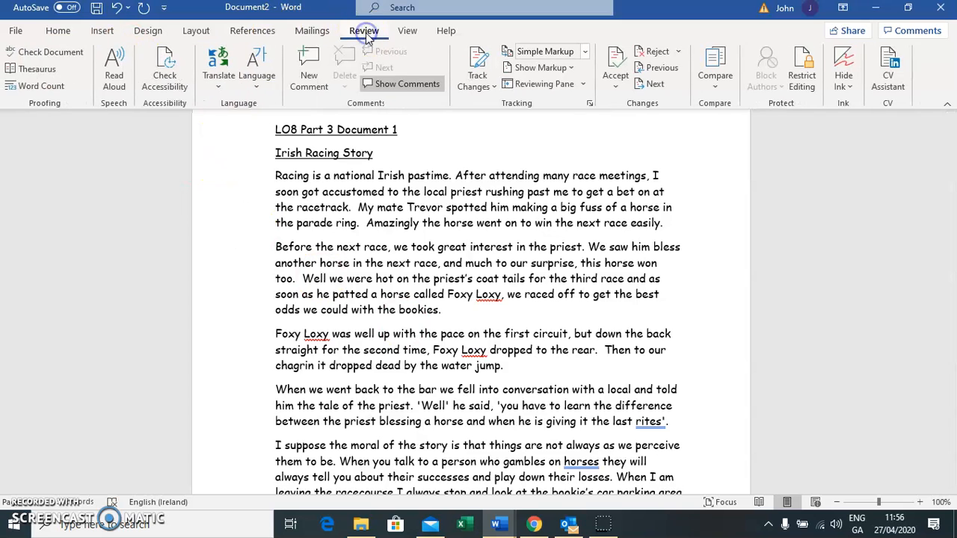
click(45, 51)
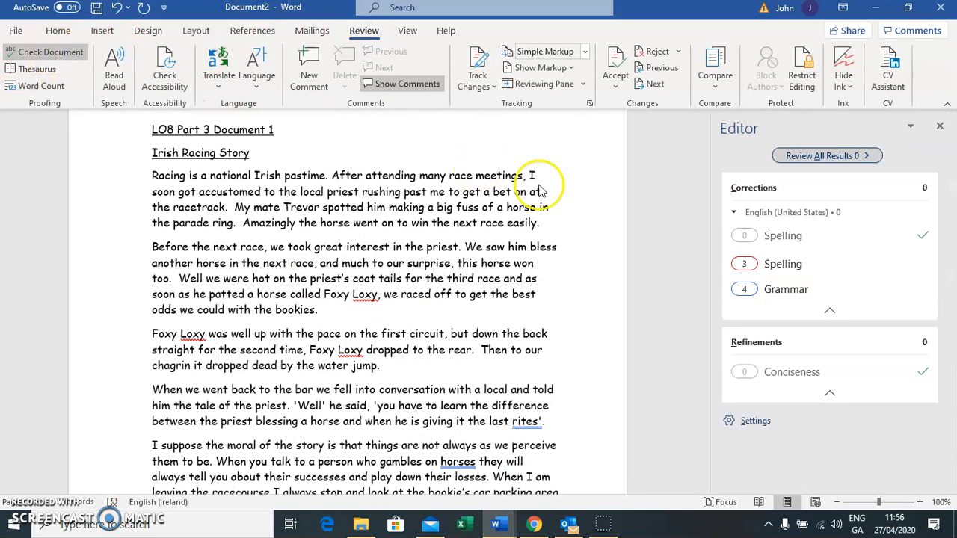
click(778, 290)
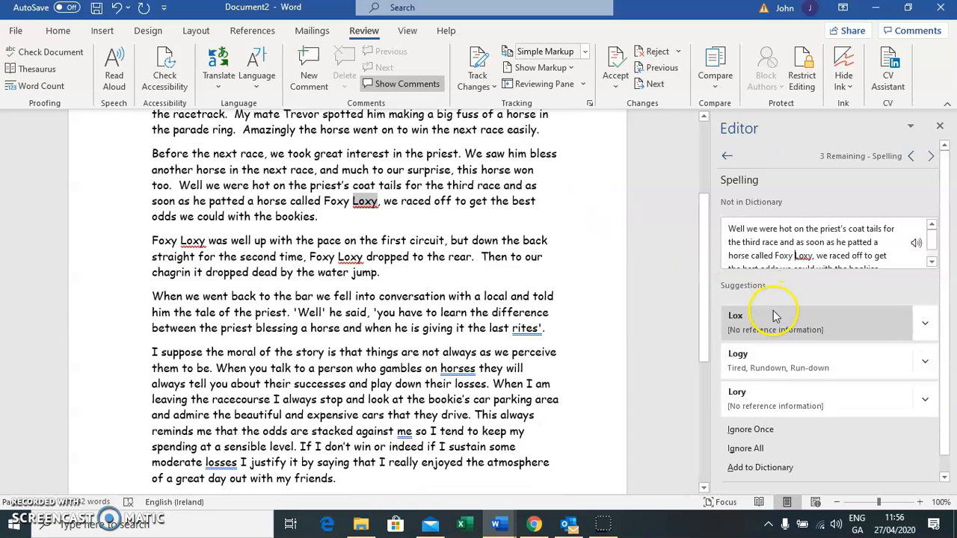
click(757, 431)
click(759, 435)
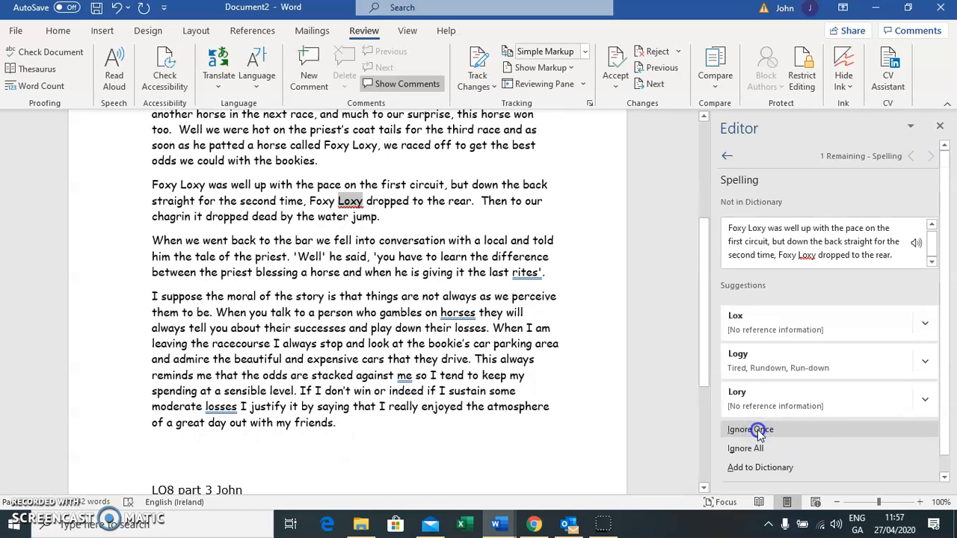
click(758, 432)
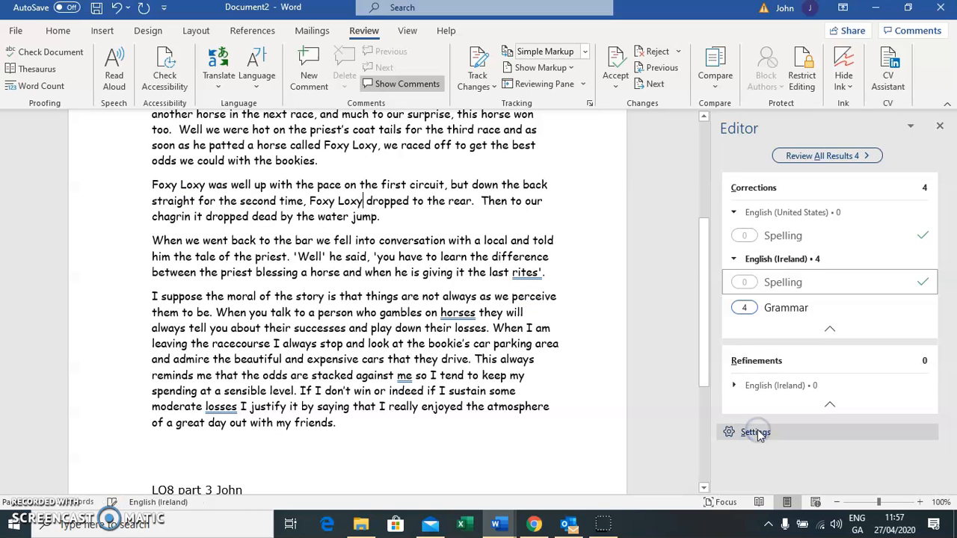
Review the grammar issues, ignore the flag on "rites" once, and resume the grammar check.
click(805, 307)
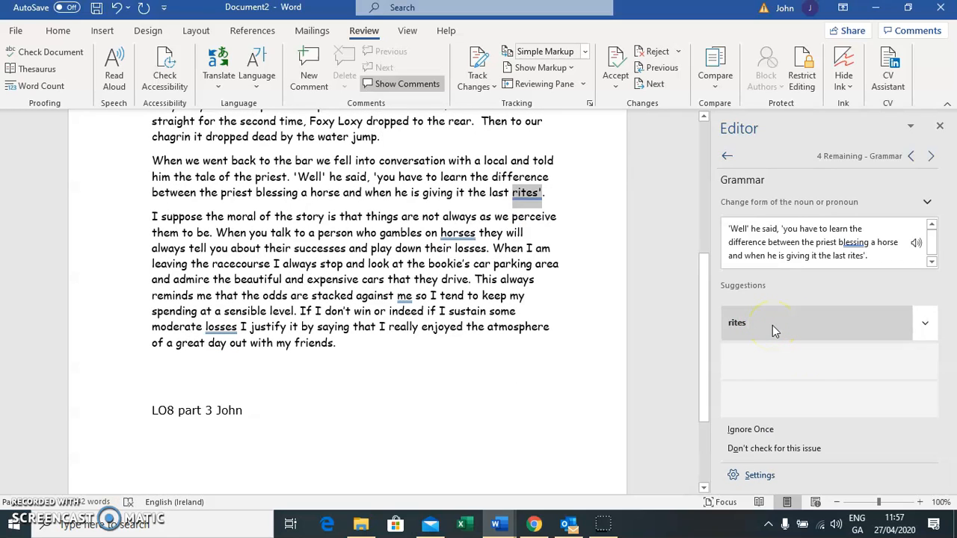
click(765, 430)
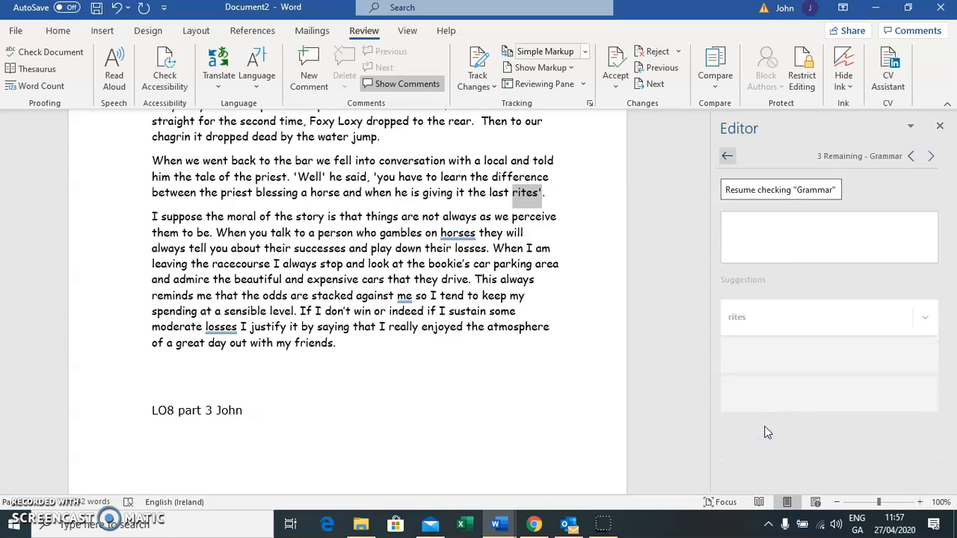
click(781, 190)
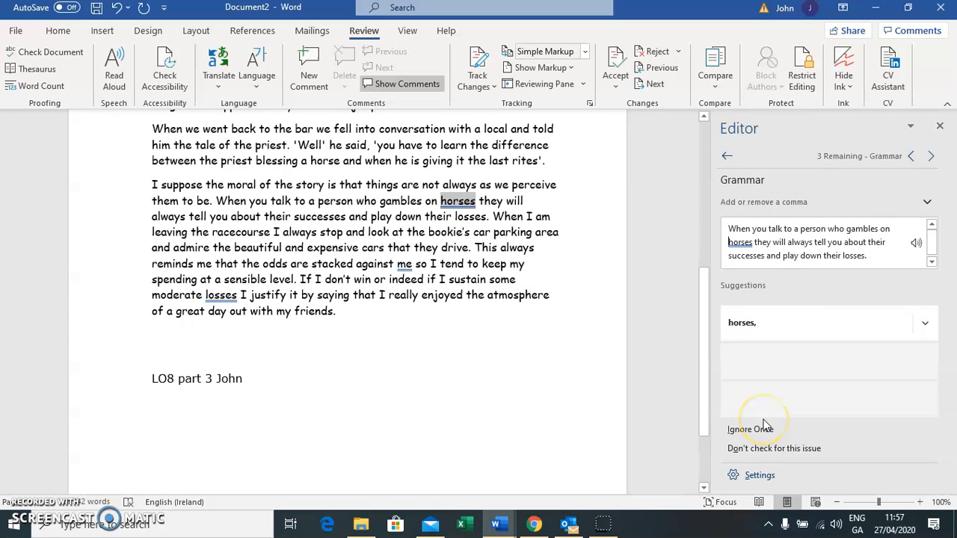
Accept the suggested commas after "horses", "me" and "losses", then finish the review and close the Editor.
click(743, 328)
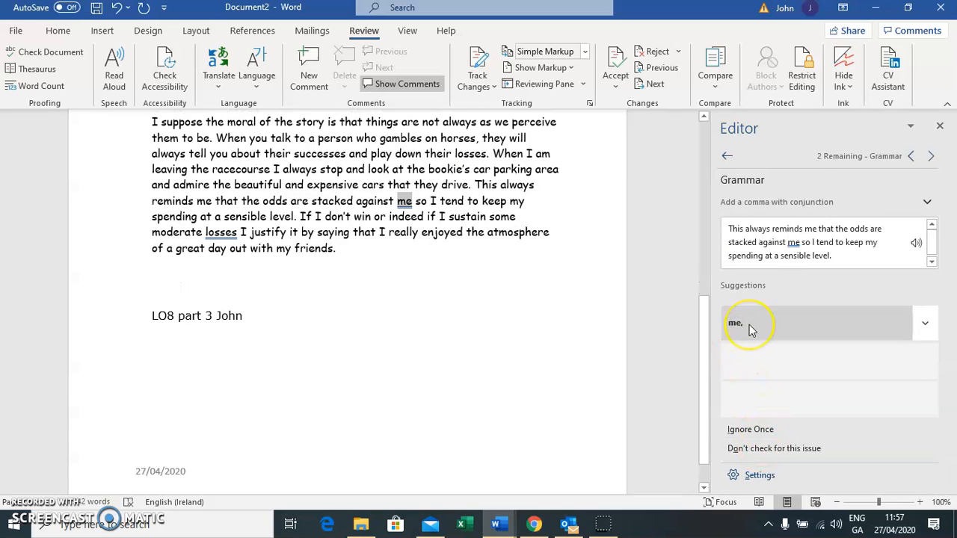
click(752, 330)
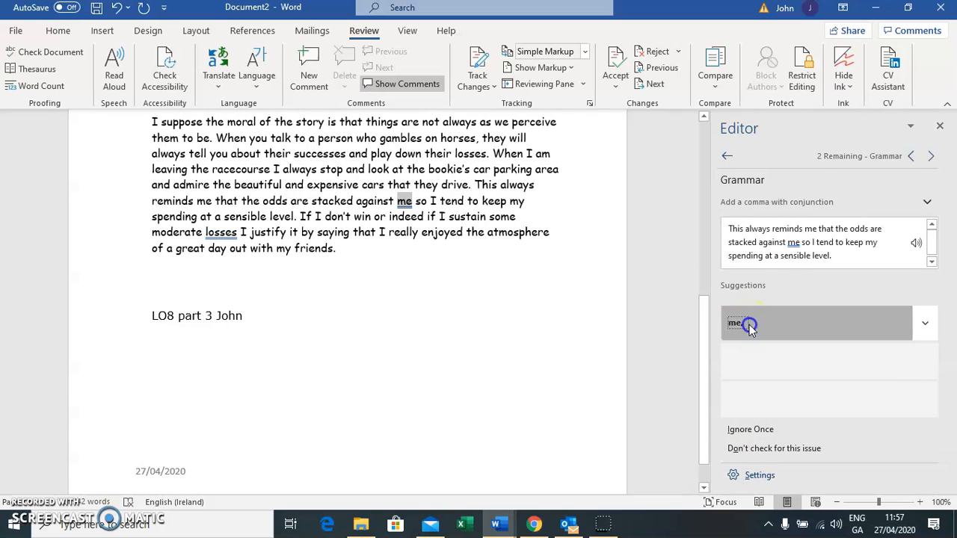
click(751, 330)
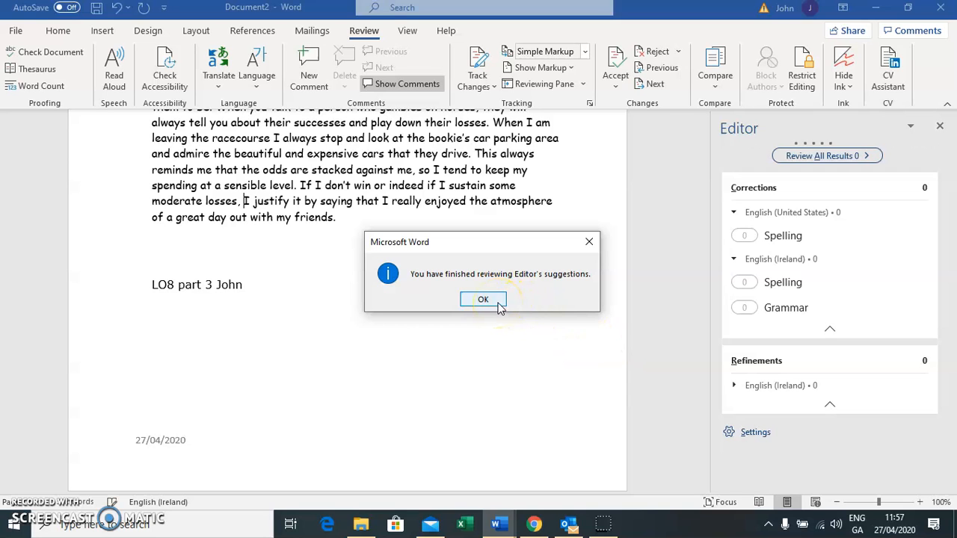
click(483, 299)
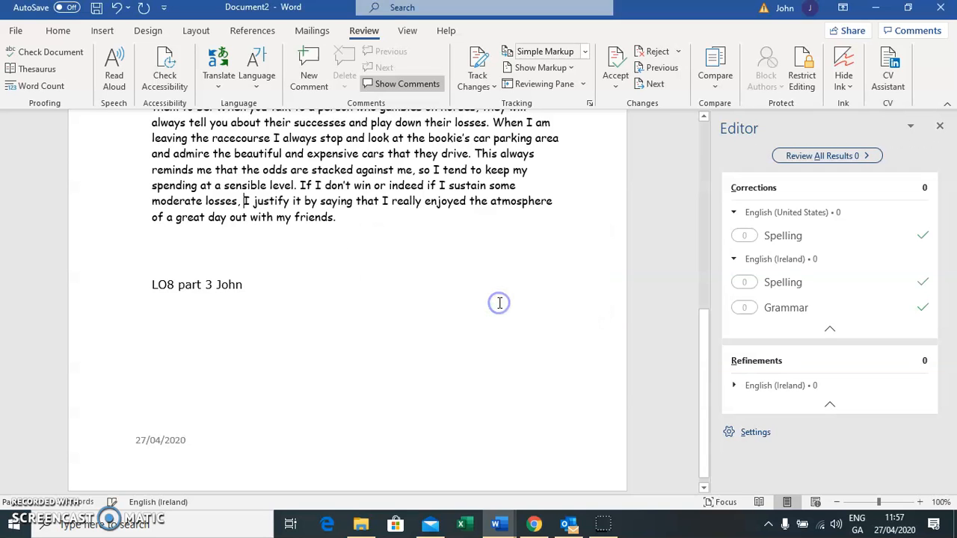
scroll(498, 301, up, 10)
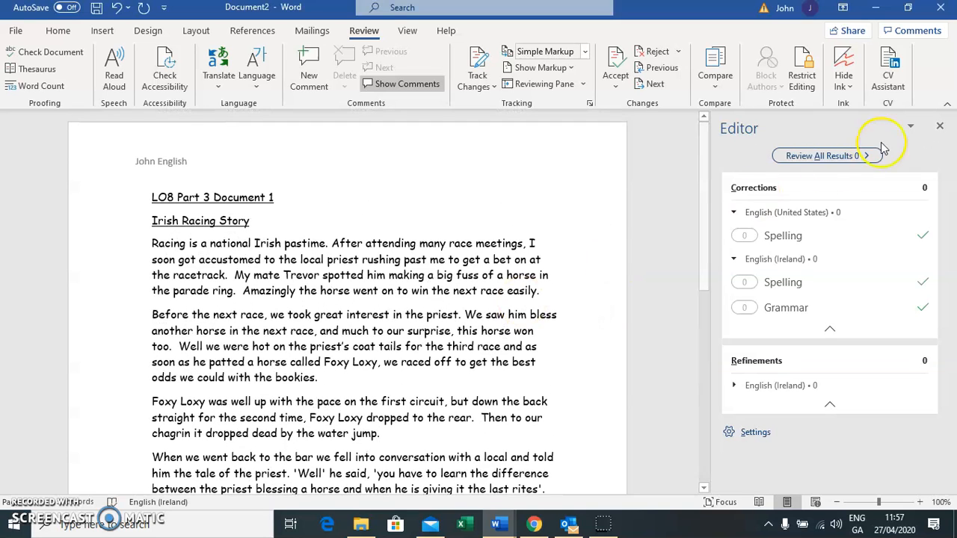
click(940, 126)
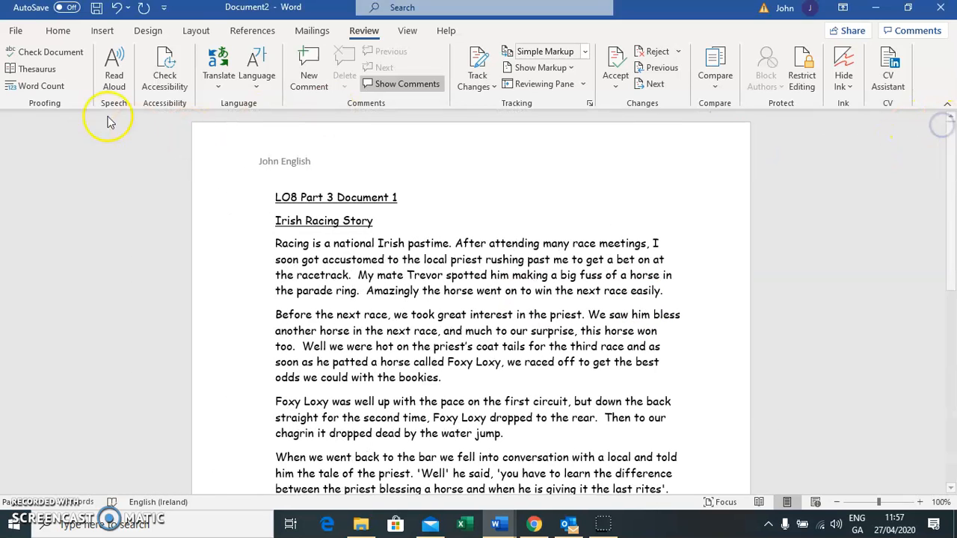
Start saving the new document and choose the personal folder within Documents as its location.
click(15, 31)
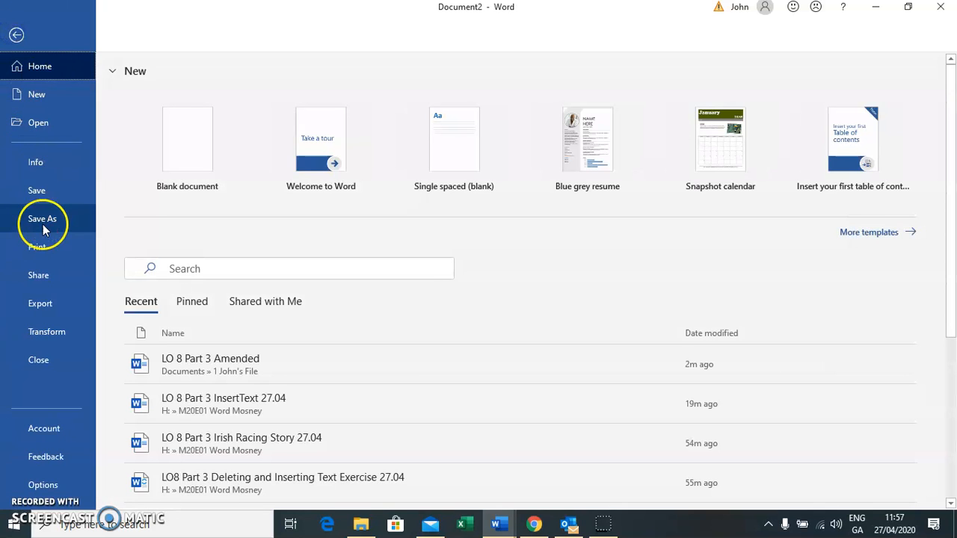
click(43, 218)
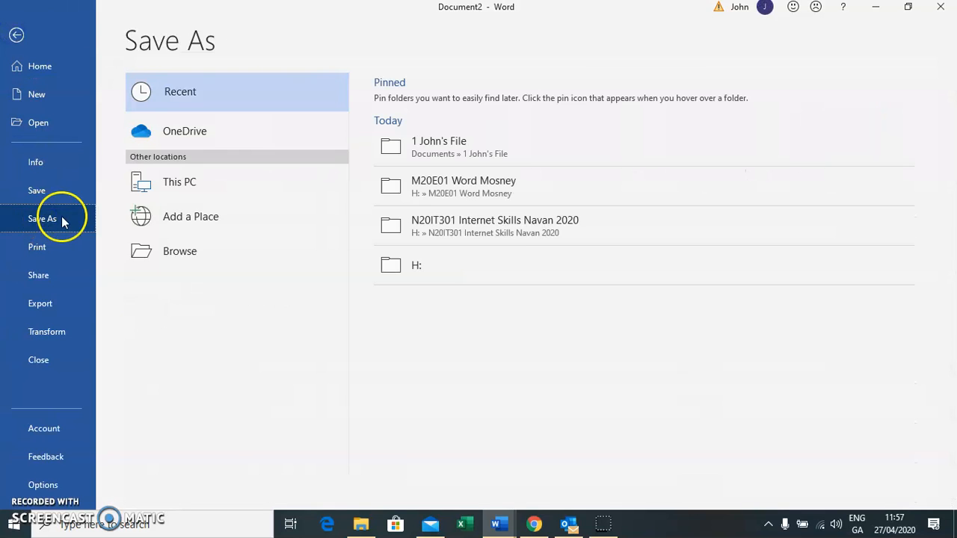
click(430, 142)
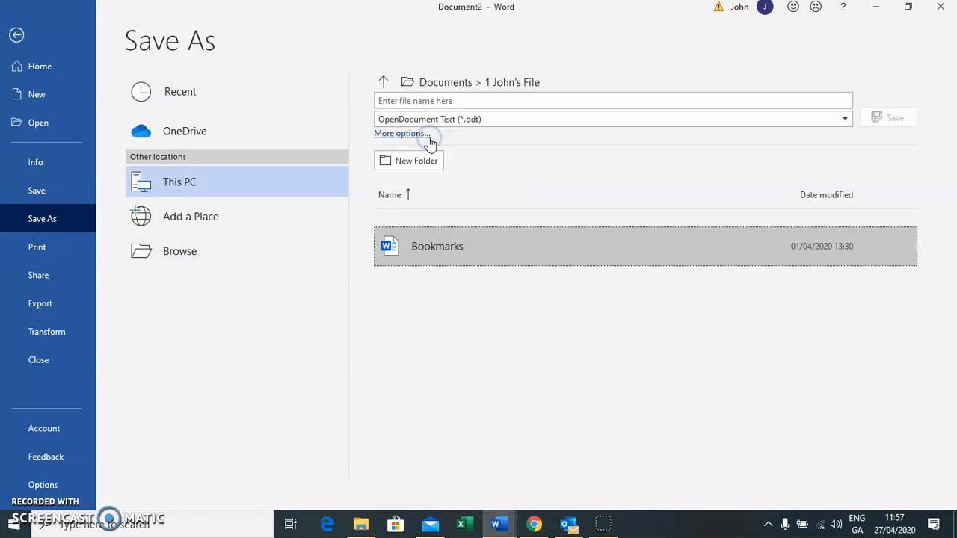
Name the document "LO8 Part 3 Updated" plus the author's first name and save it in OpenDocument Text format, accepting the compatibility warning.
click(442, 101)
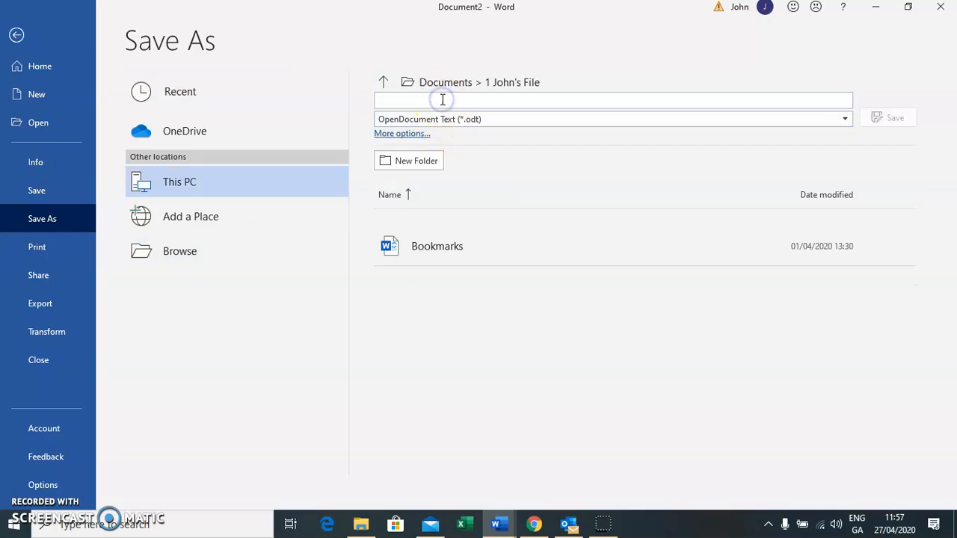
text(LO8 Part 3)
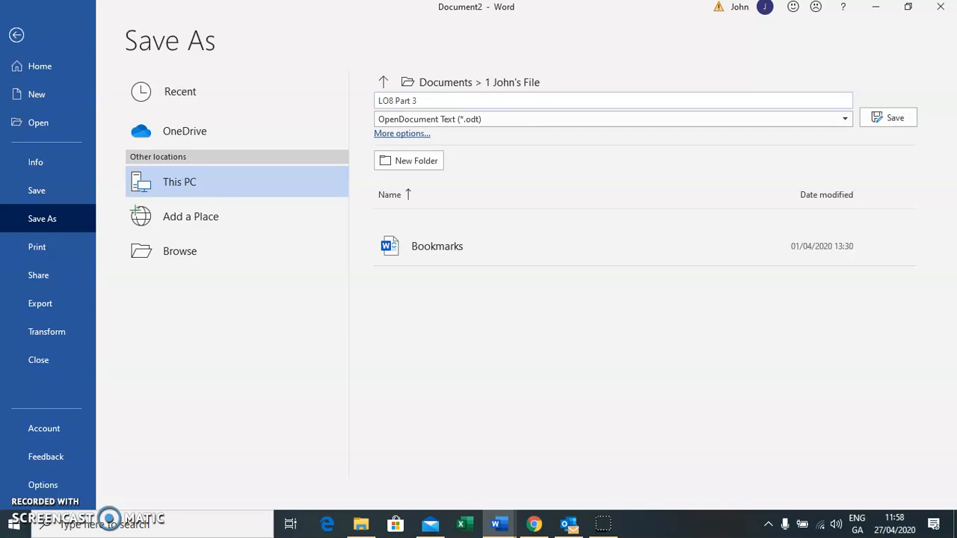
click(446, 100)
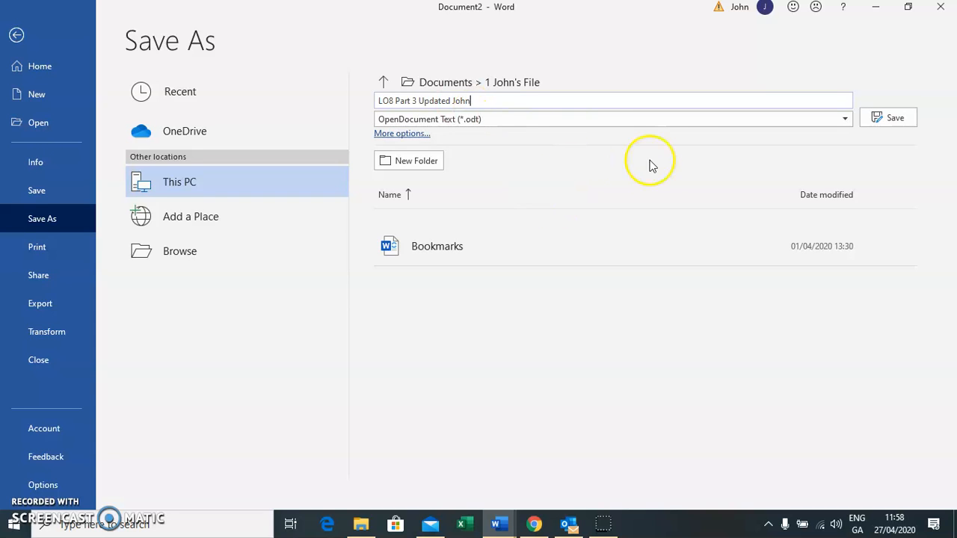
click(897, 120)
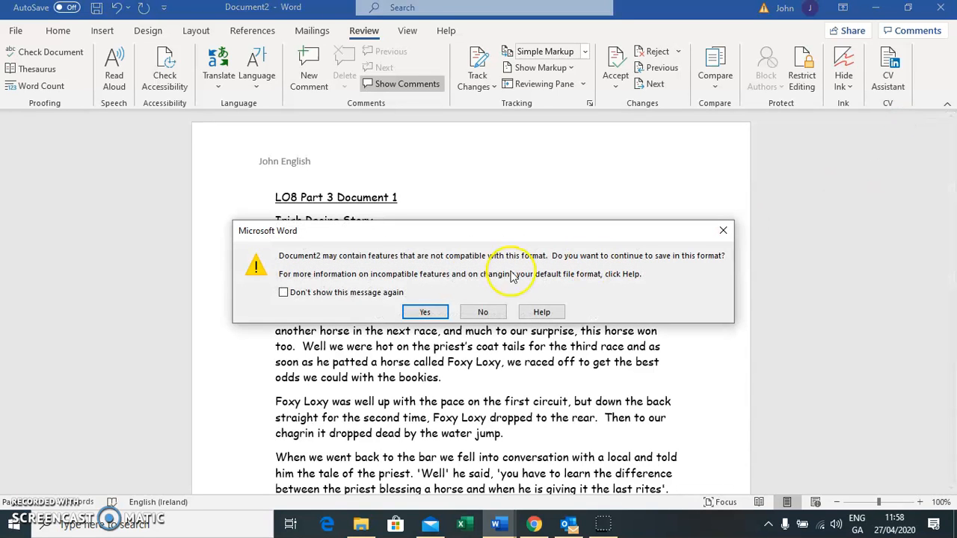
click(425, 312)
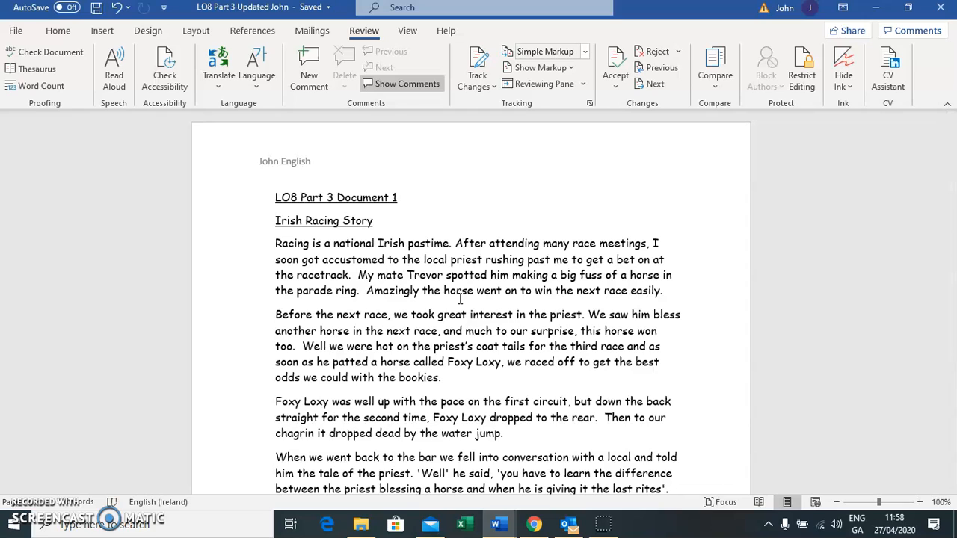
click(604, 524)
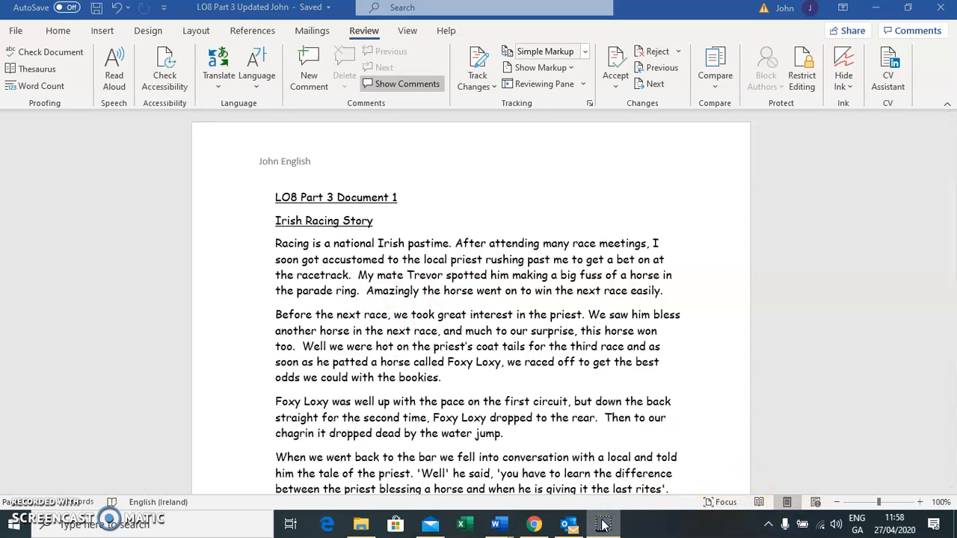